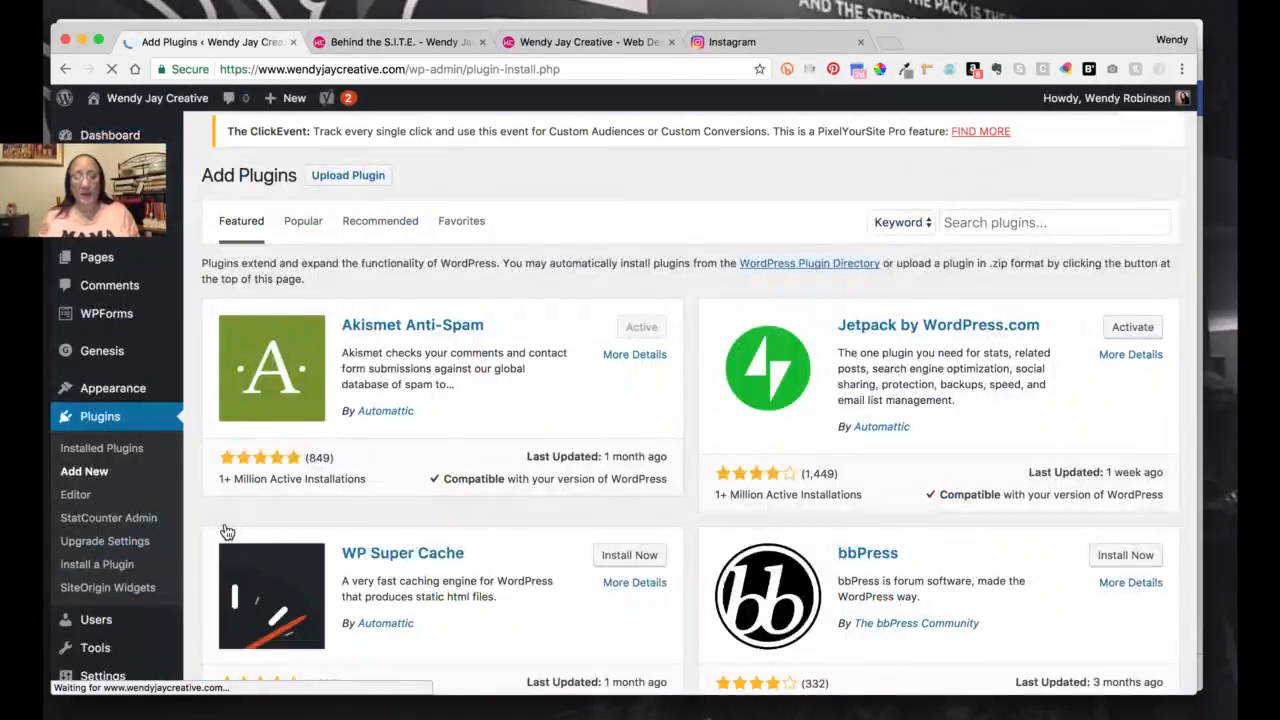
Open the details of the Instagram Feed plugin by Smash Balloon from the installed plugins list.
left_click(126, 455)
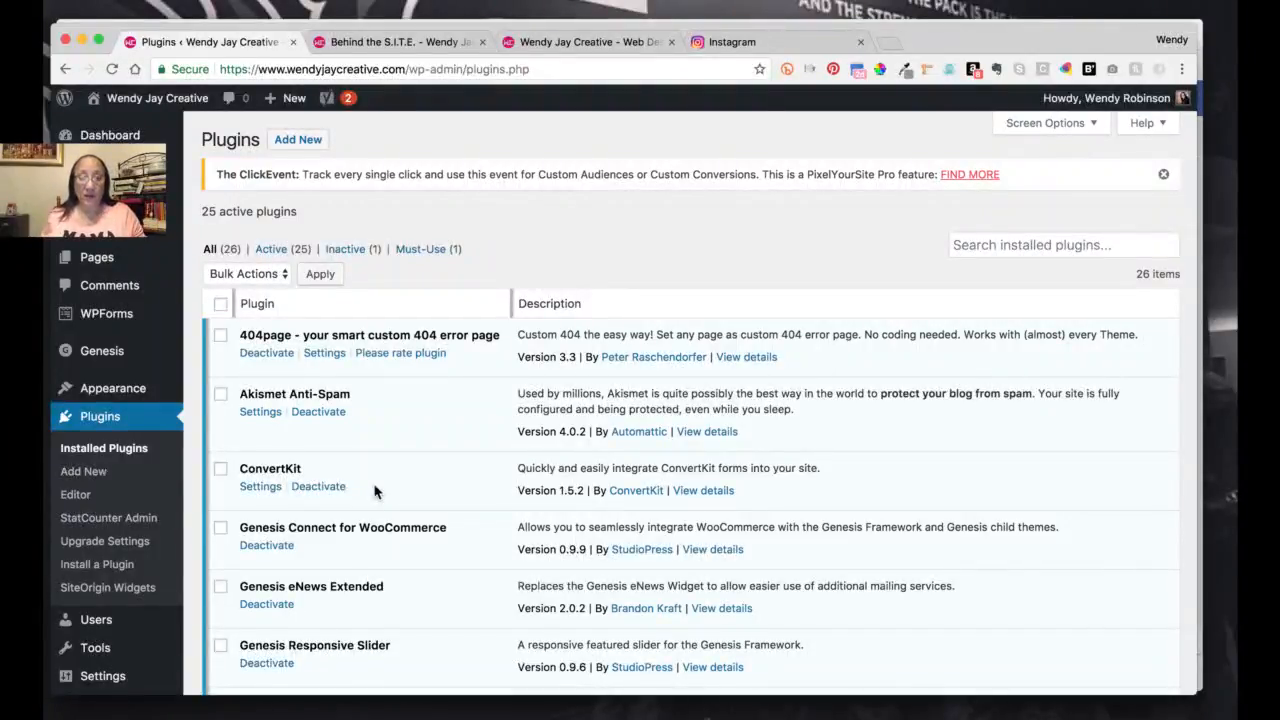
scroll(375, 490, "down", 8)
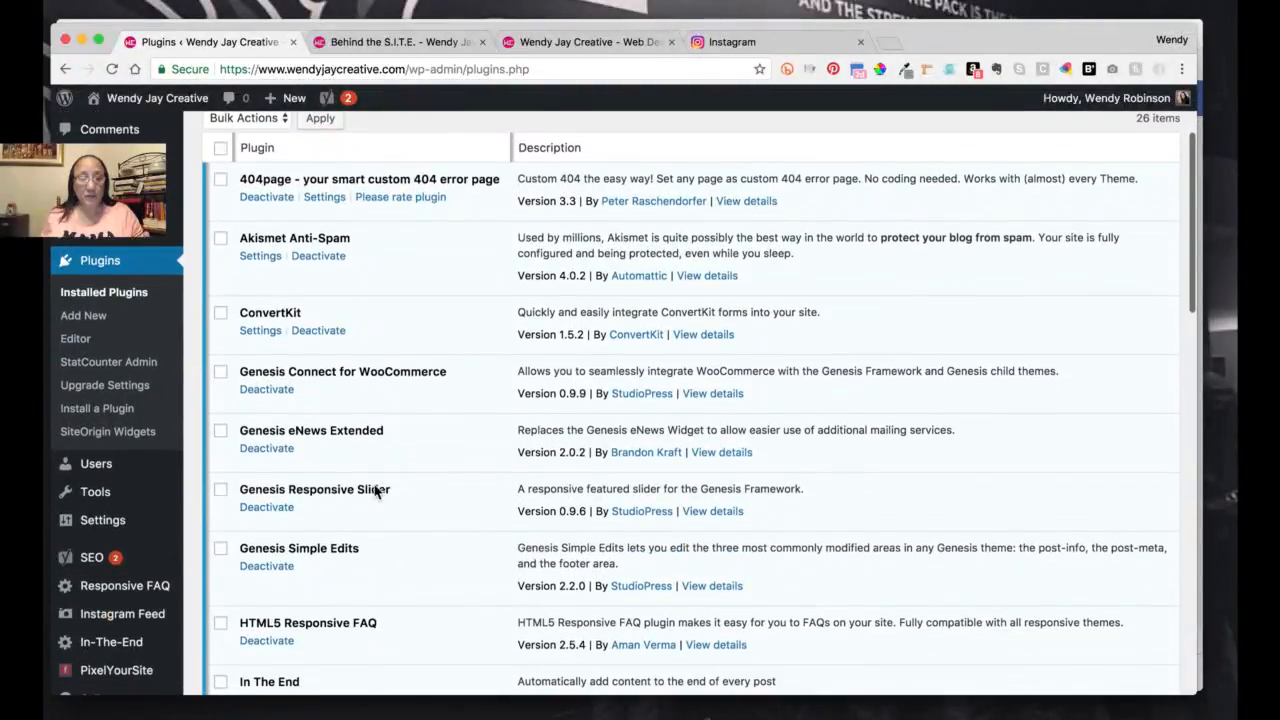
scroll(375, 490, "down", 3)
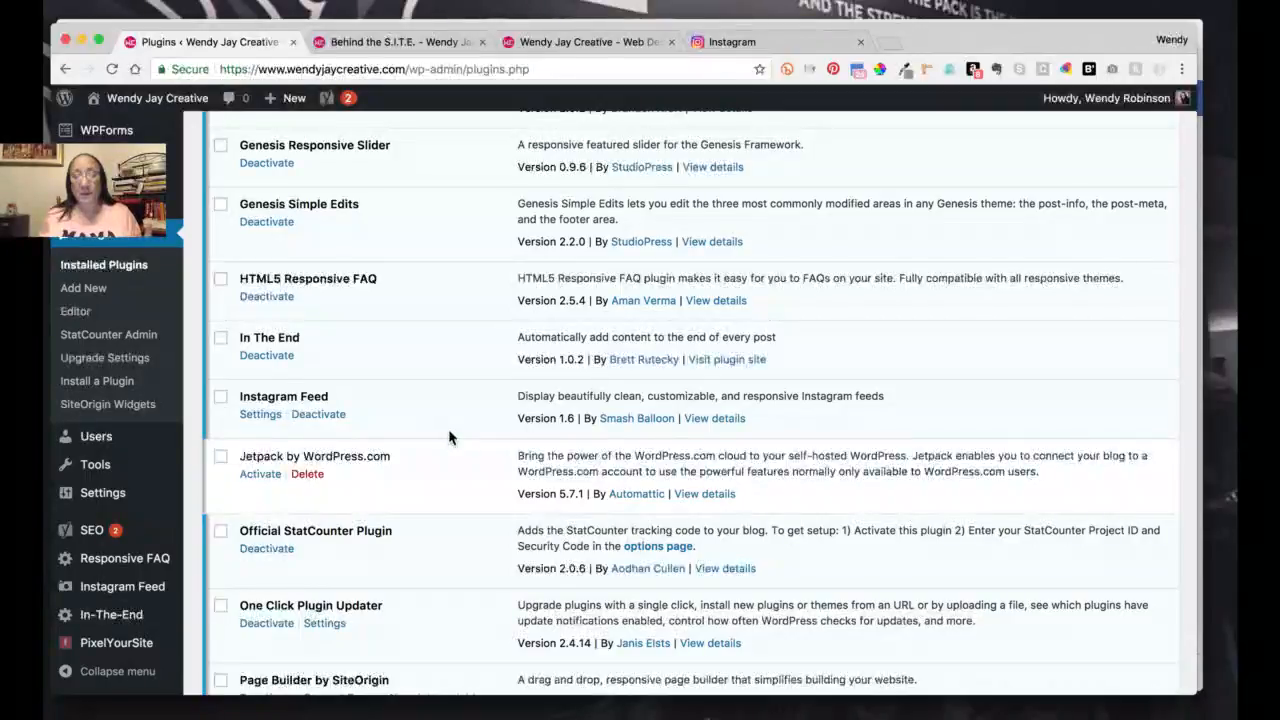
left_click(702, 423)
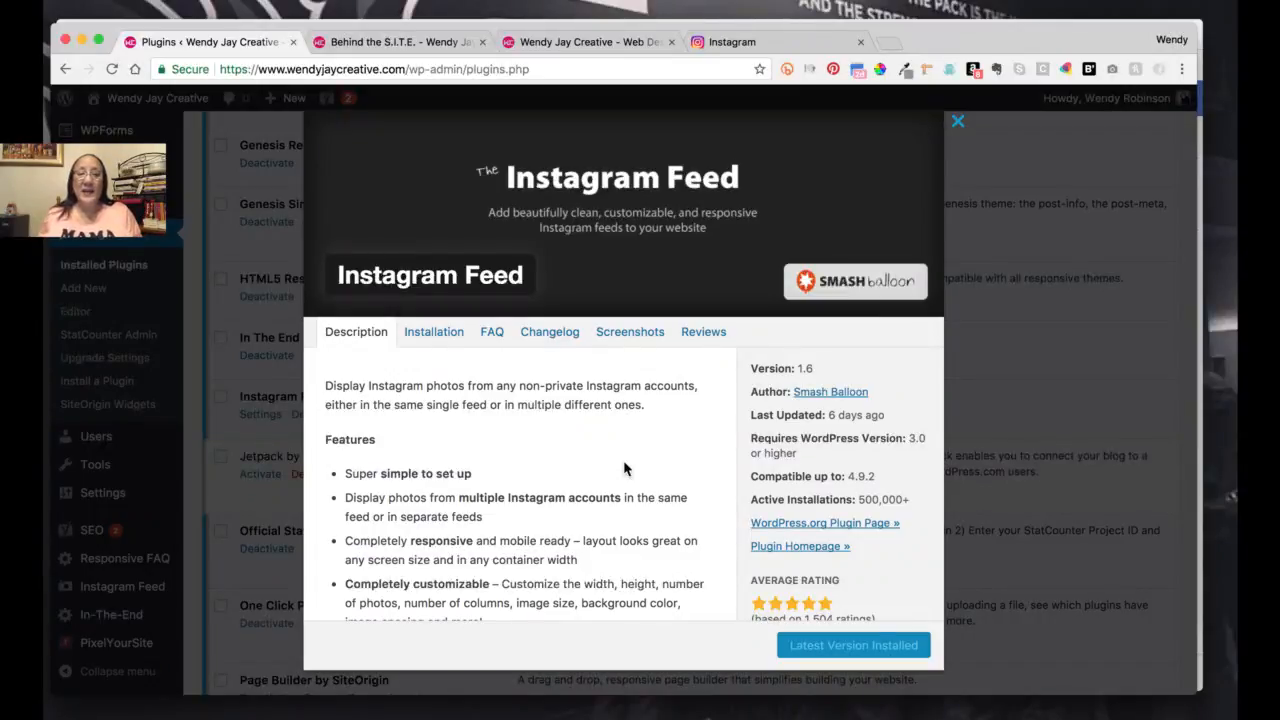
Examine the Instagram Feed plugin's features, last update, compatibility, active installations and ratings, and close its details.
scroll(624, 468, "down", 3)
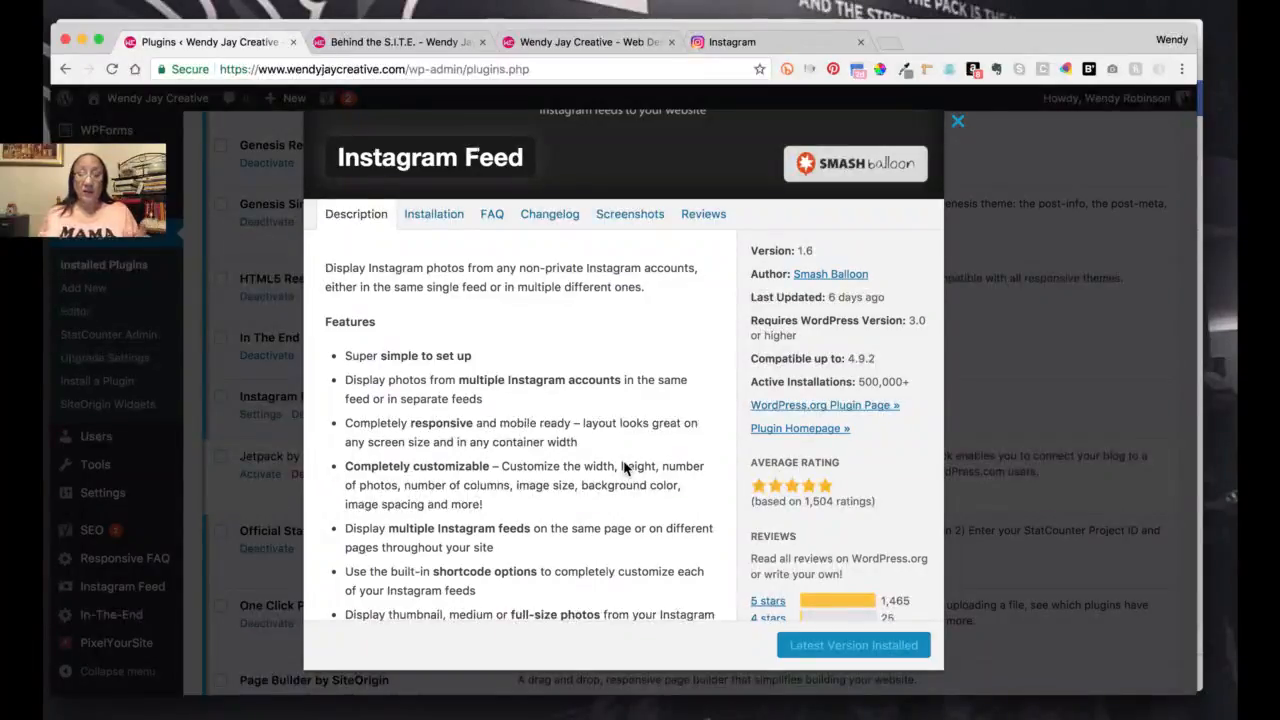
scroll(355, 252, "up", 2)
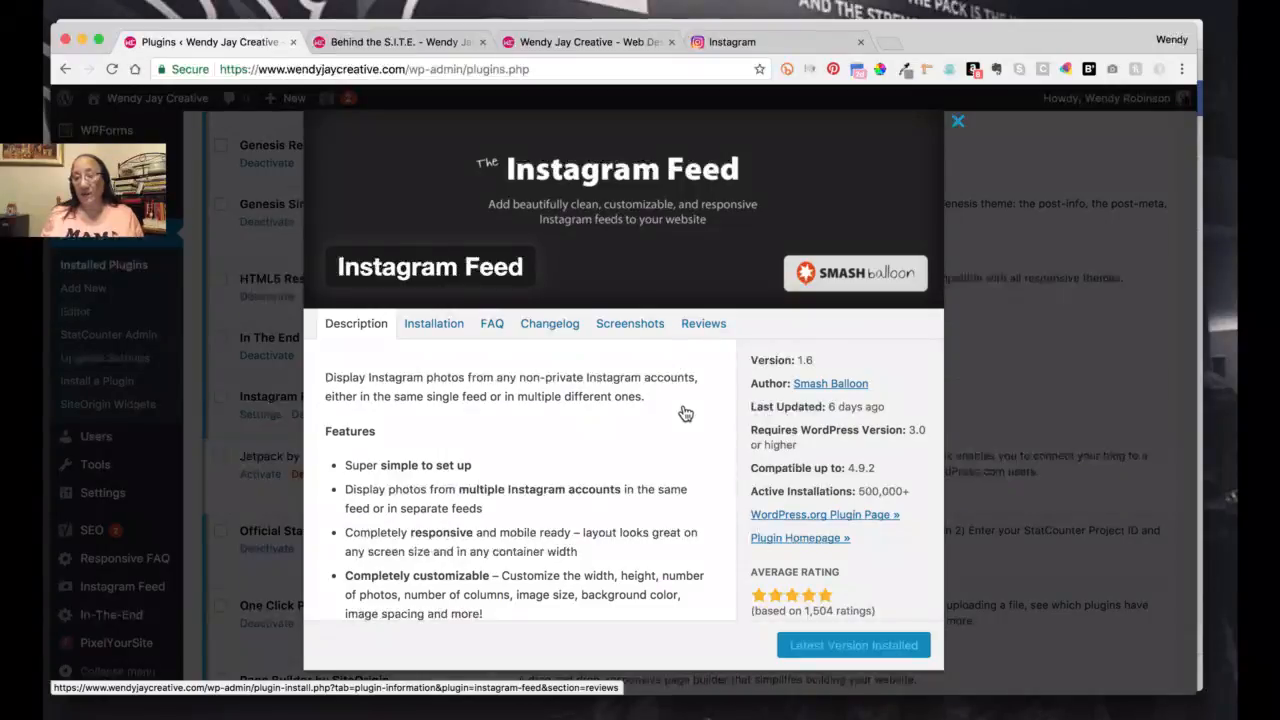
scroll(858, 514, "down", 2)
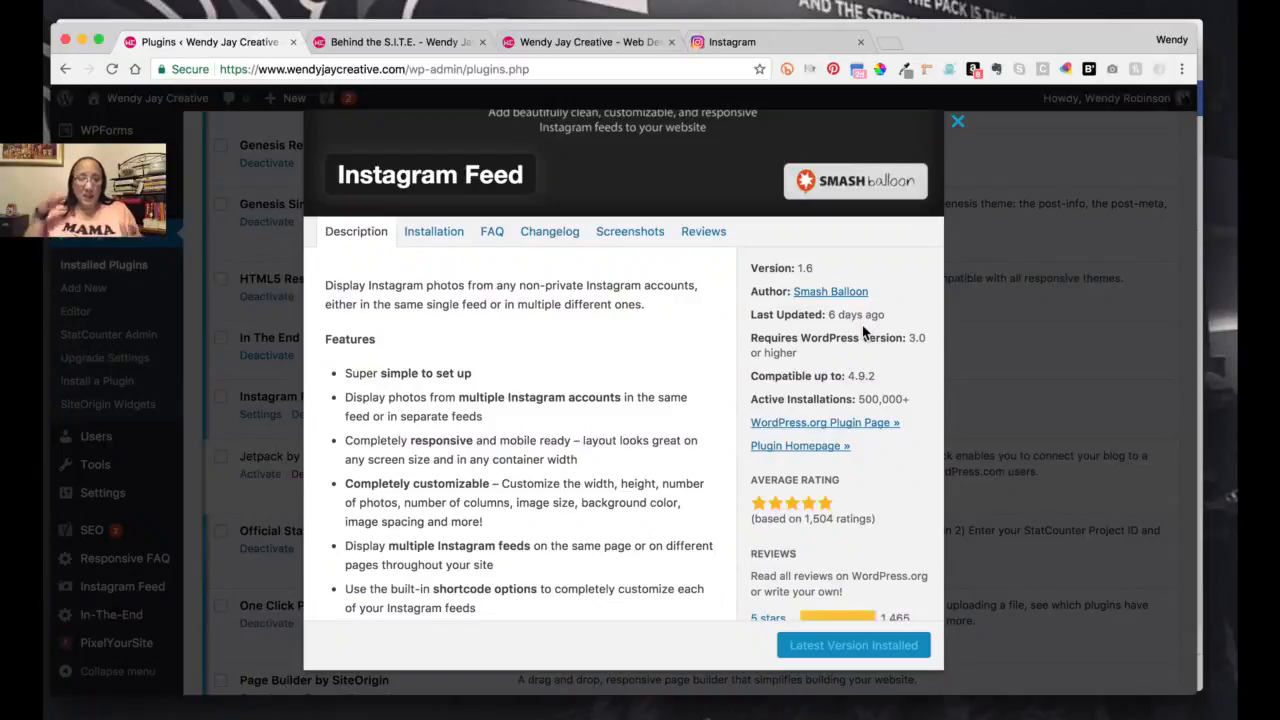
scroll(866, 332, "up", 1)
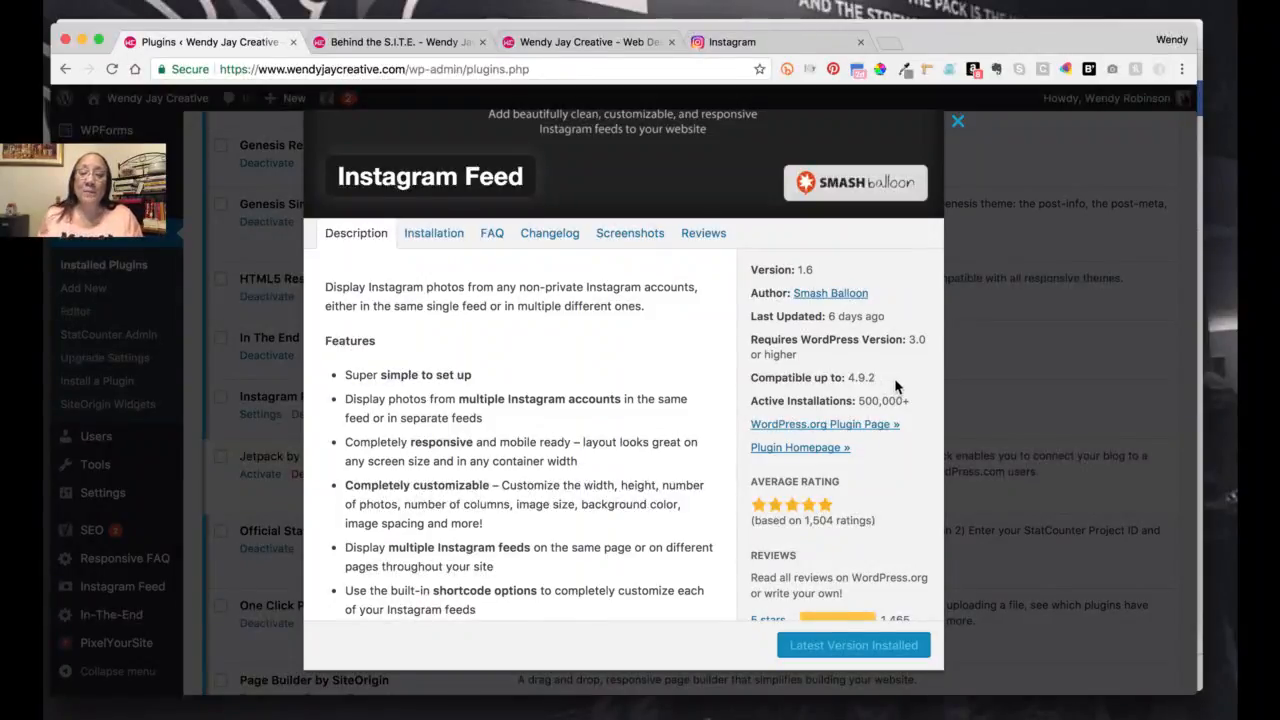
scroll(890, 388, "down", 1)
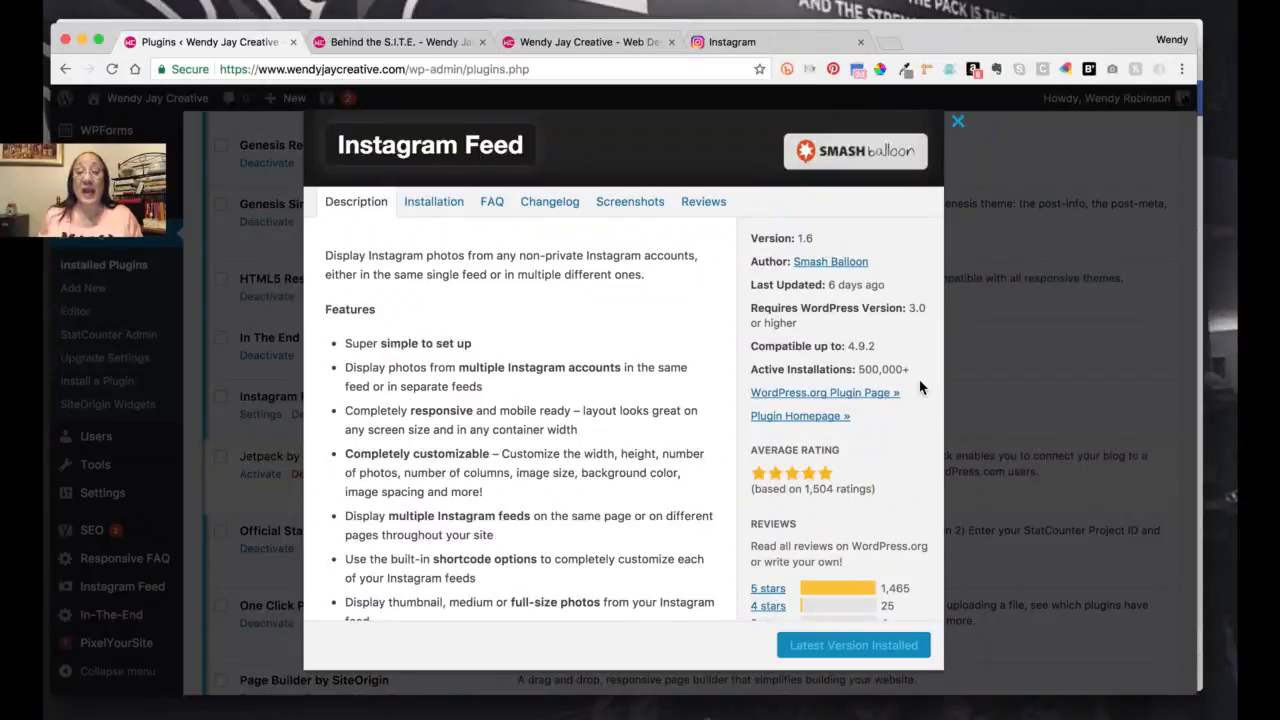
scroll(920, 388, "down", 4)
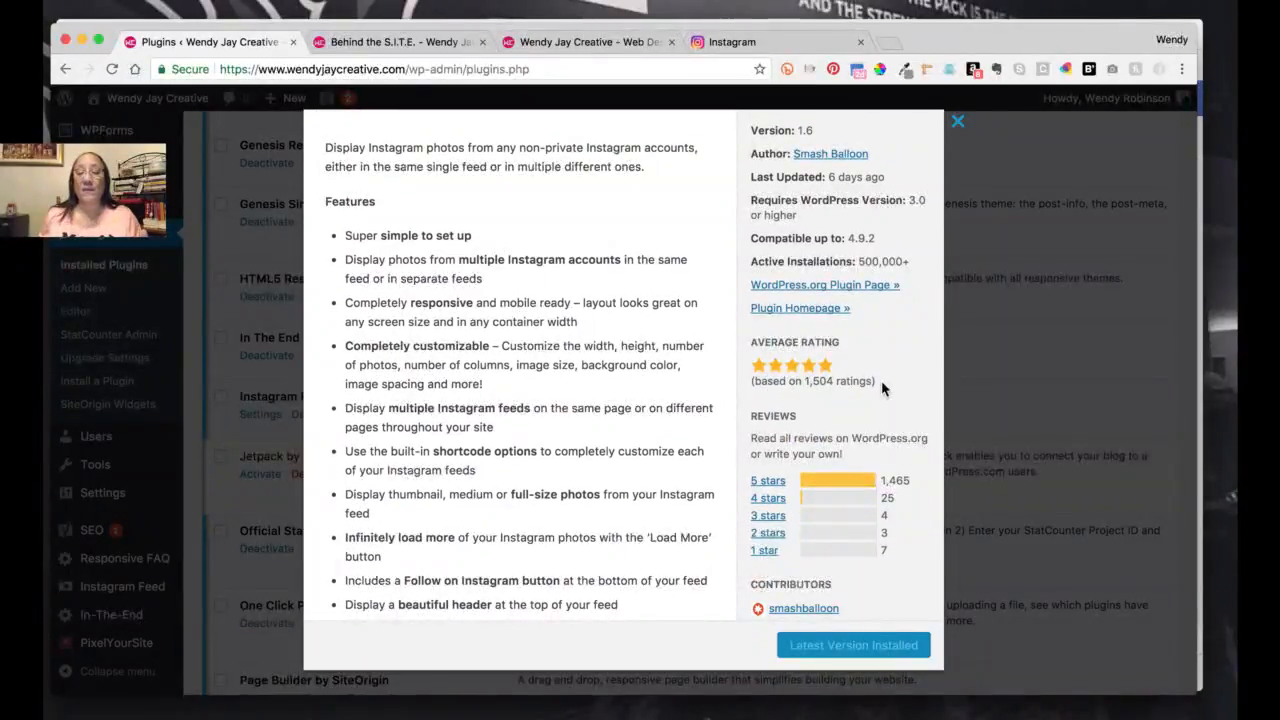
scroll(884, 390, "down", 3)
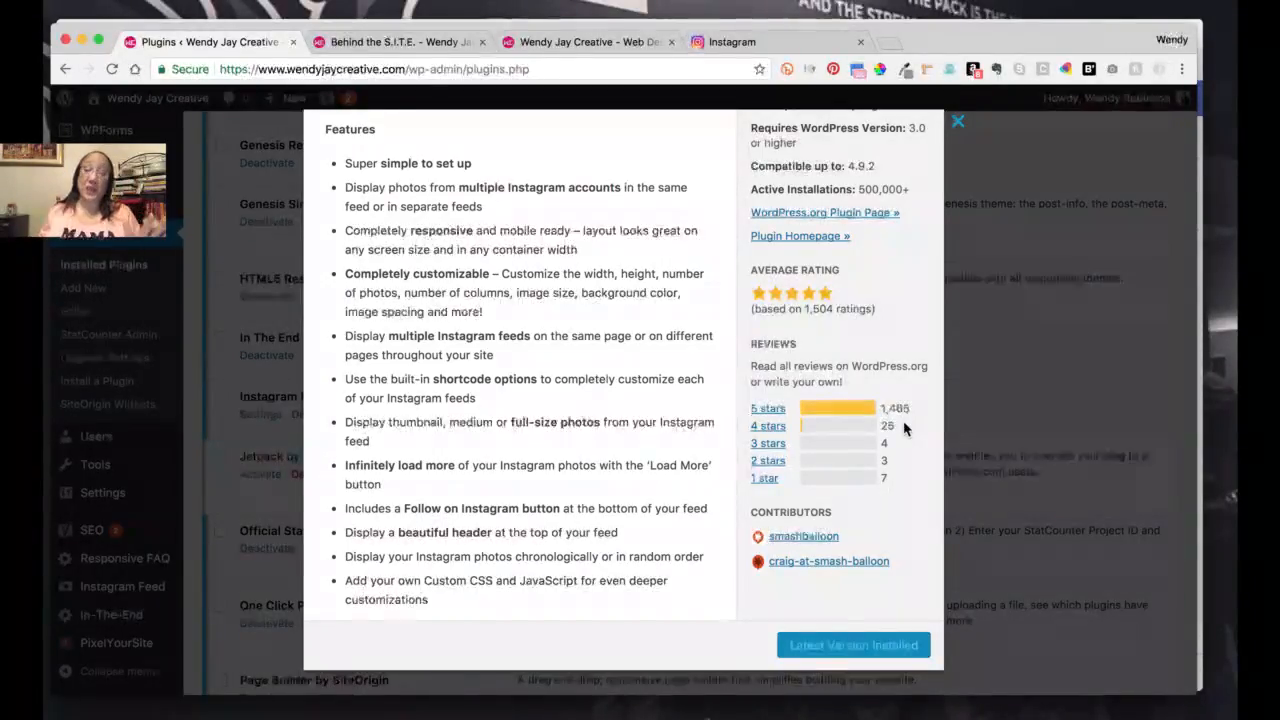
scroll(903, 428, "up", 5)
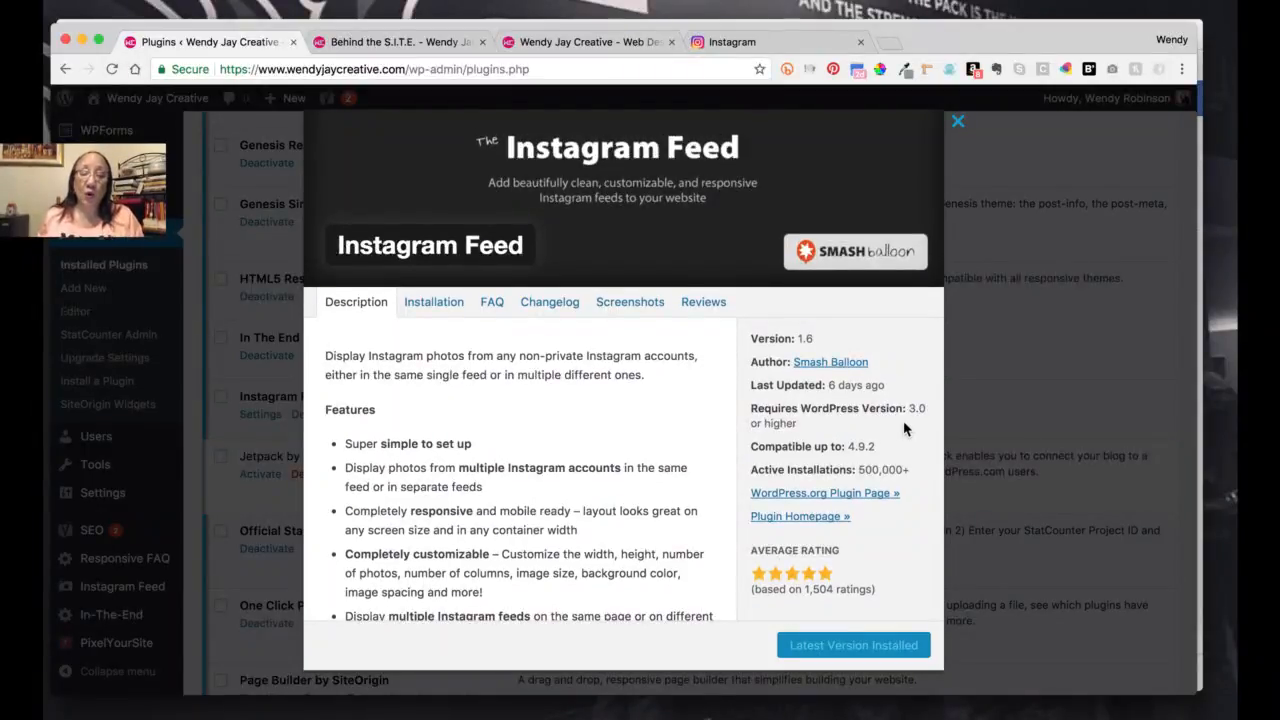
scroll(903, 428, "up", 1)
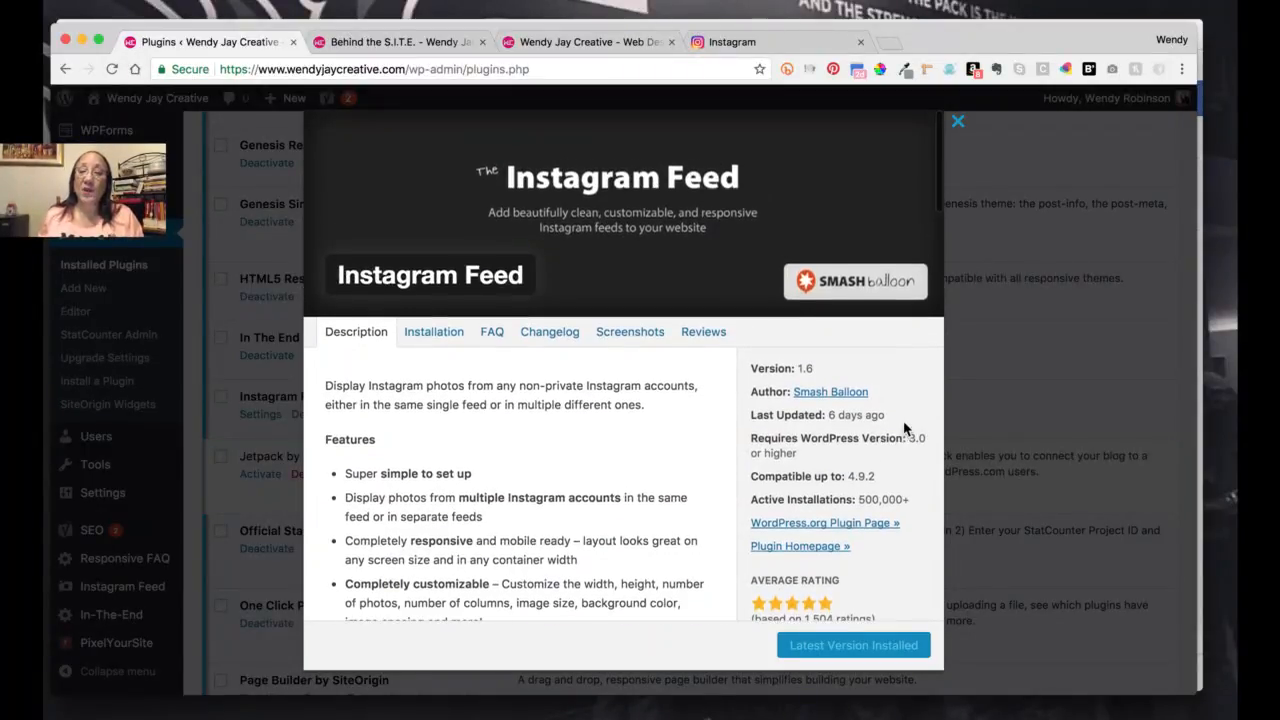
left_click(958, 121)
Search the plugin directory for "instagram feed" from the page for adding new plugins.
scroll(474, 400, "up", 3)
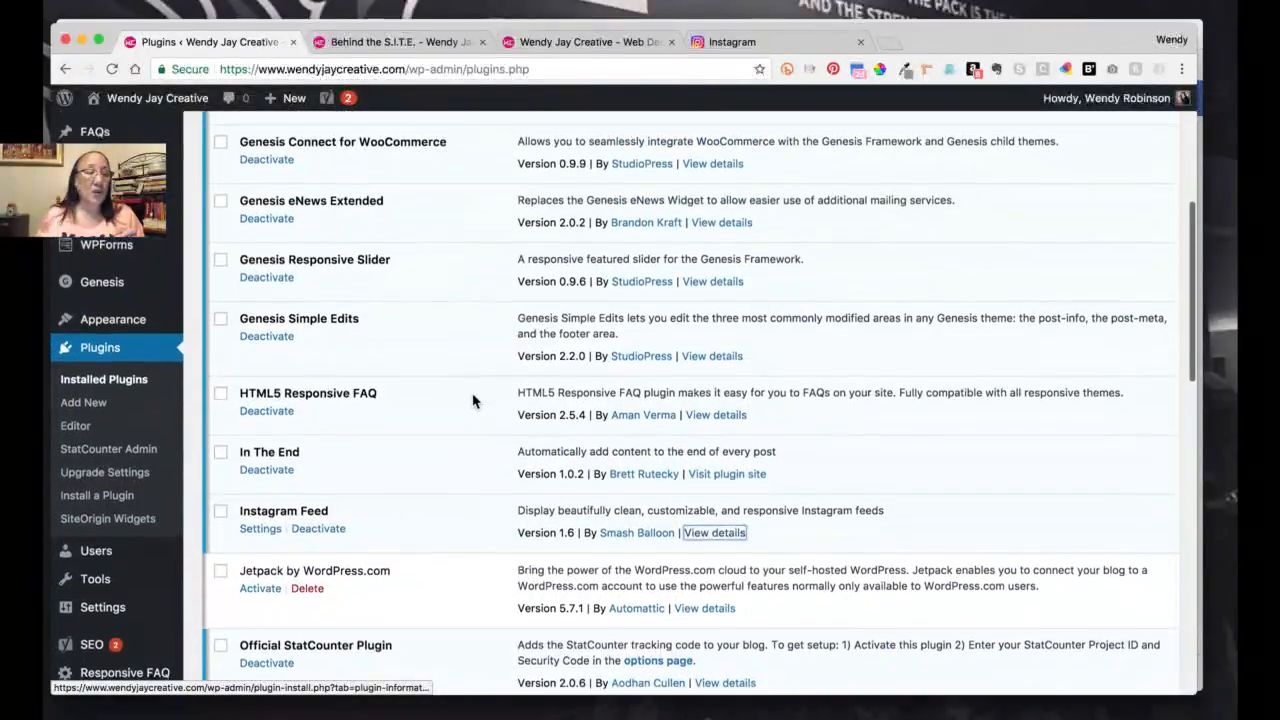
scroll(474, 400, "down", 3)
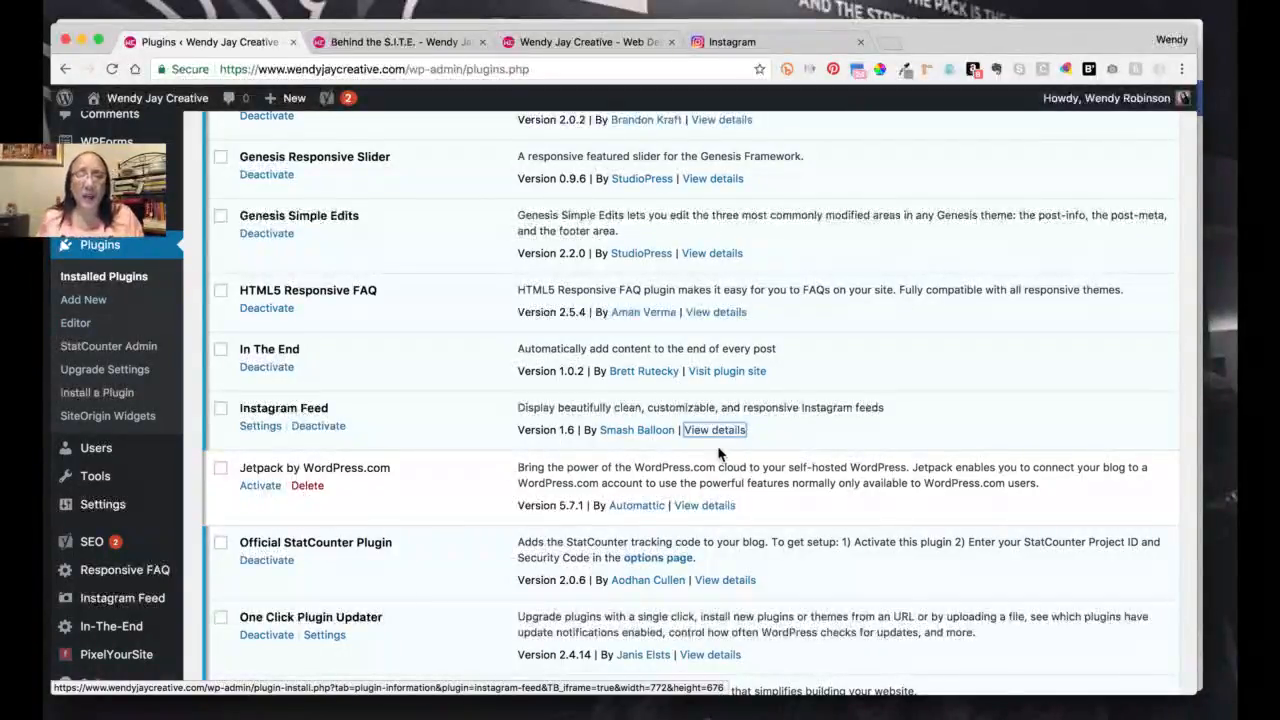
left_click(83, 300)
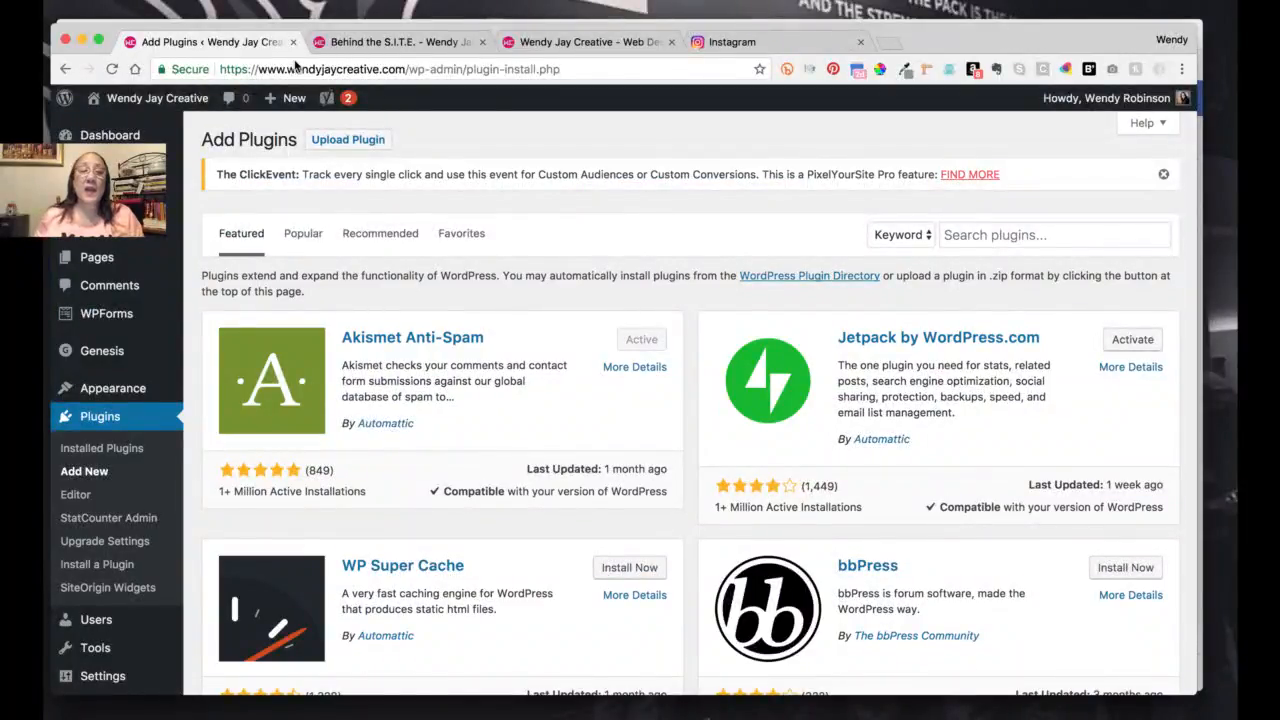
left_click(1053, 236)
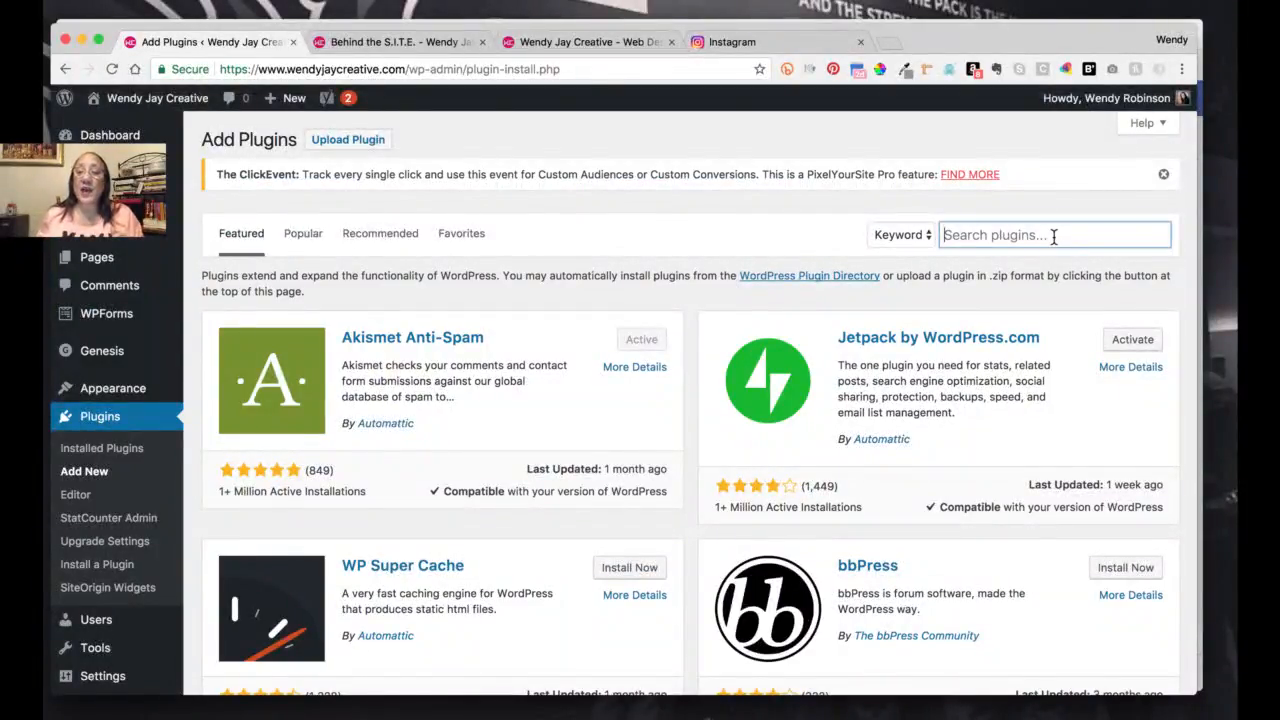
type("insta")
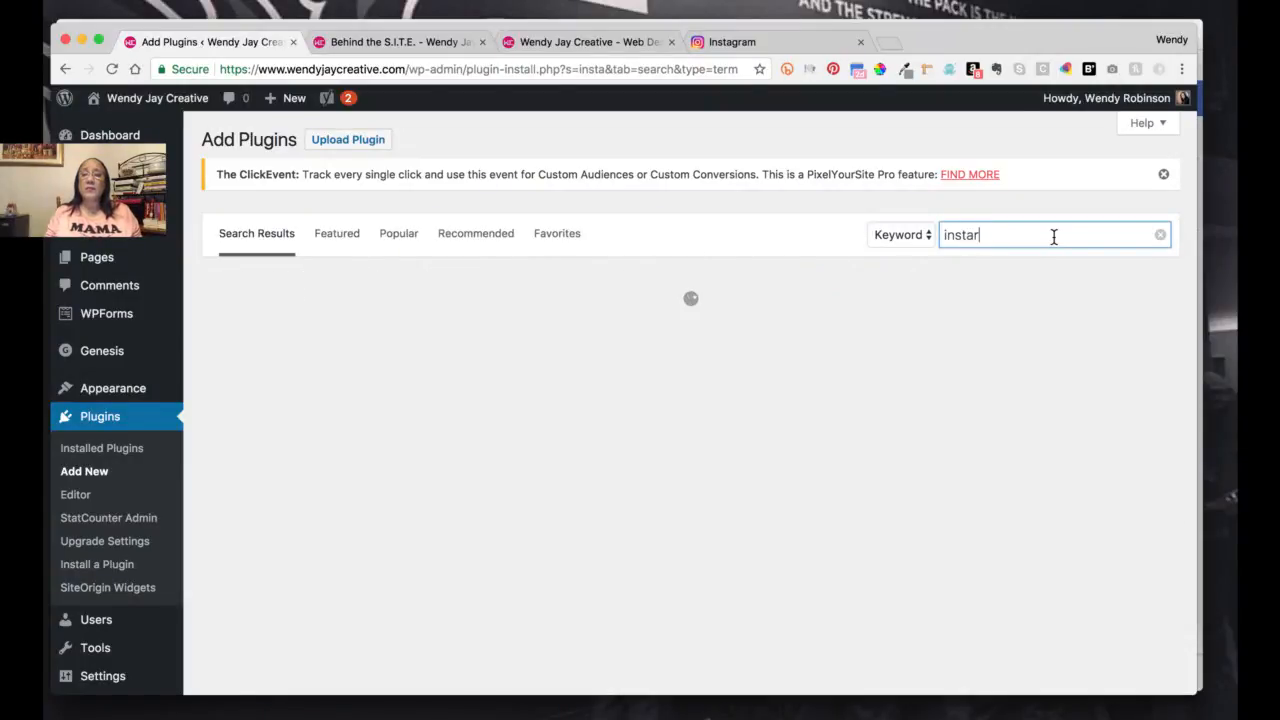
type("gram smash ball")
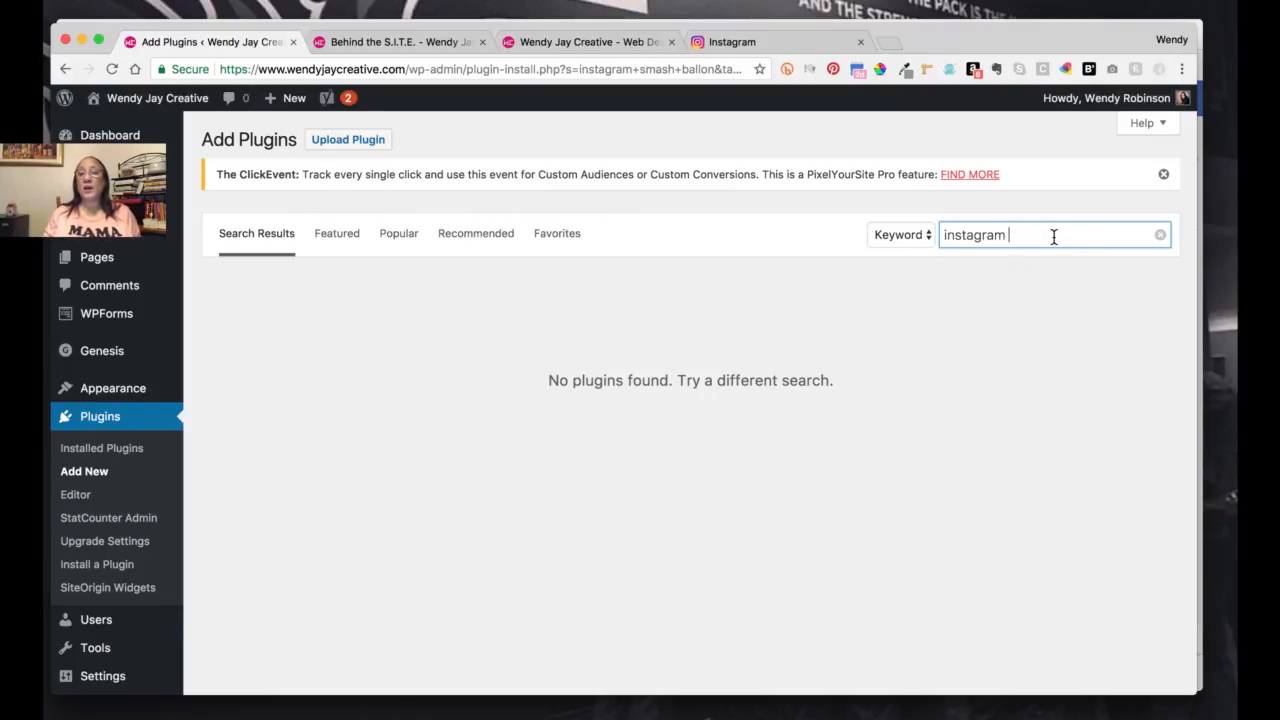
type("eed")
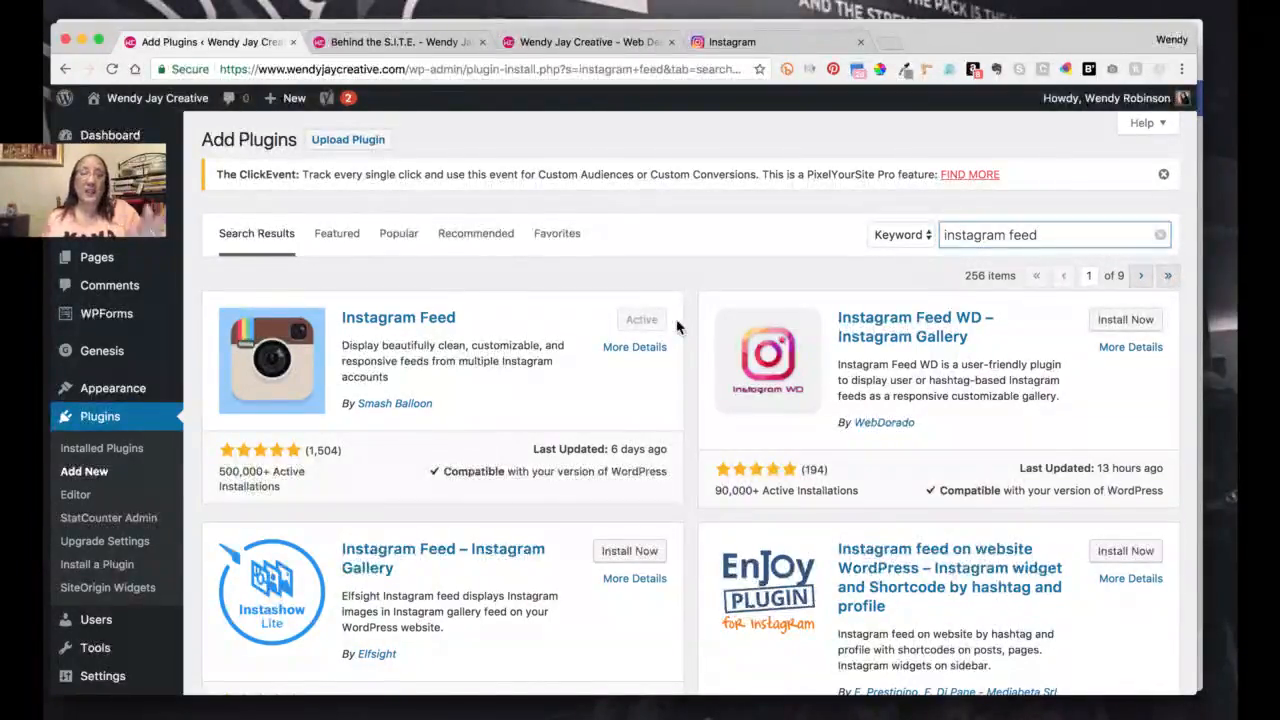
Return to the installed plugins list and open the Instagram Feed plugin's own settings page.
left_click(91, 452)
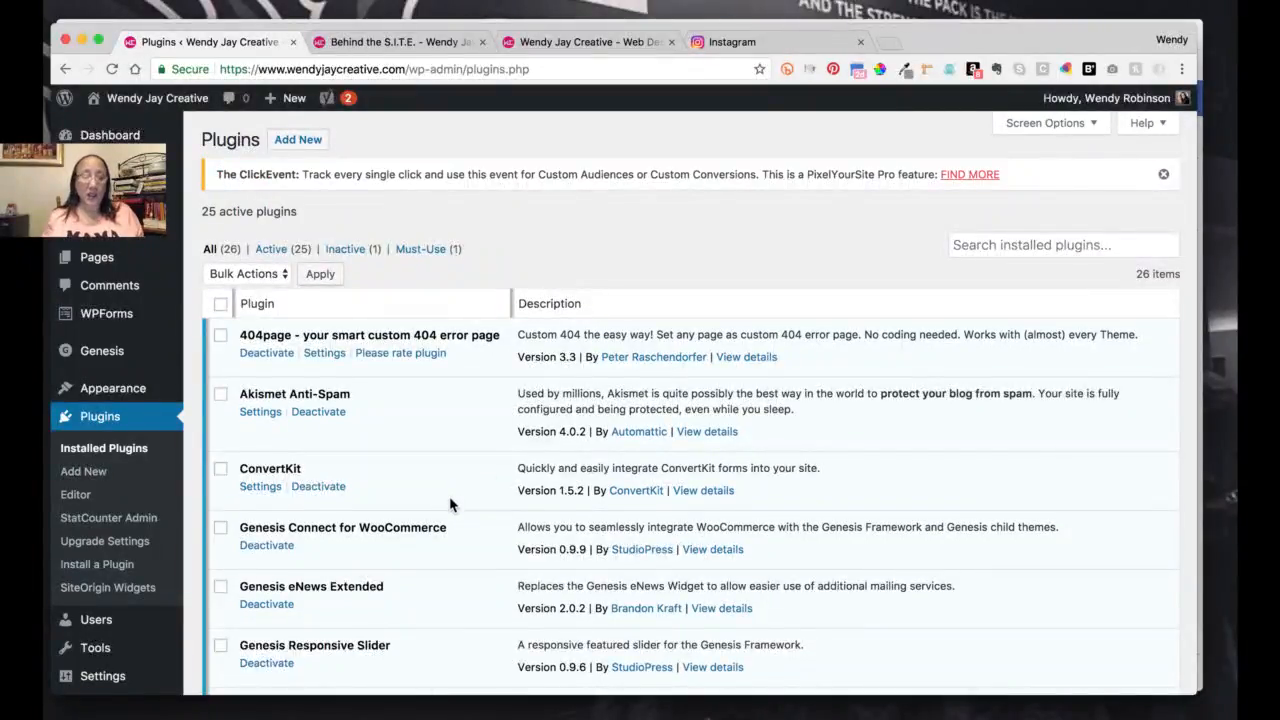
scroll(449, 500, "down", 9)
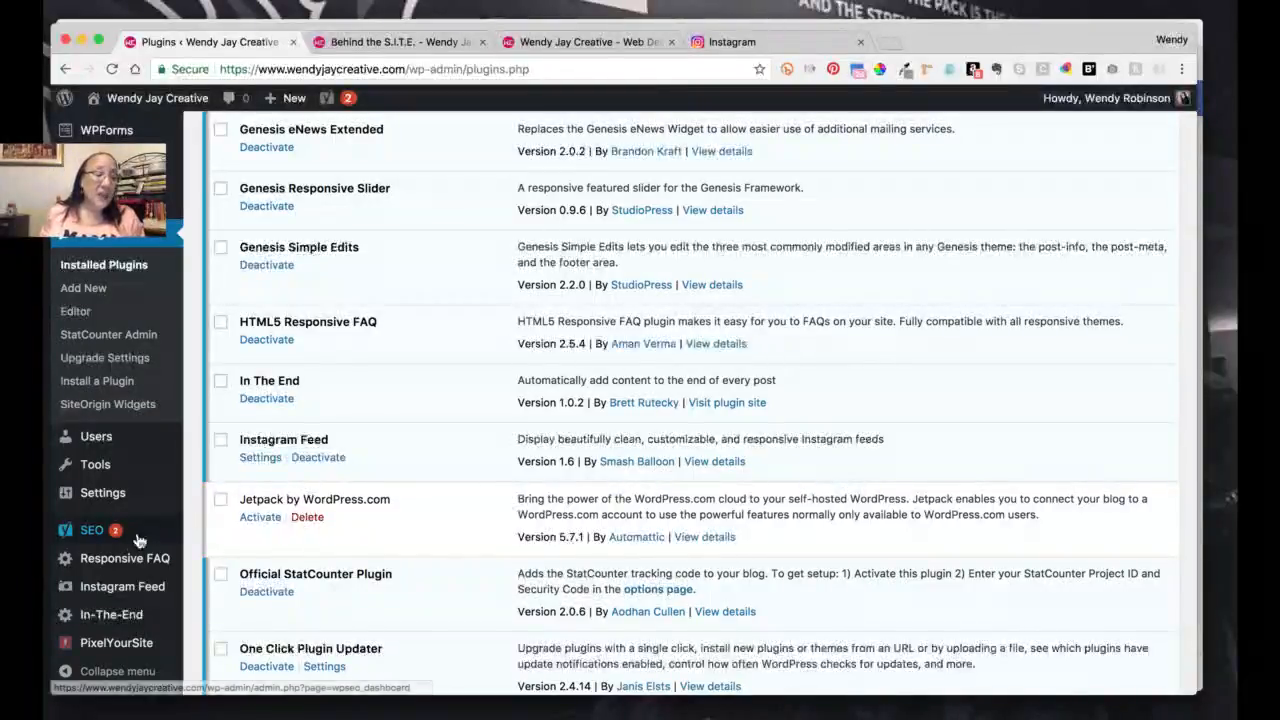
scroll(118, 590, "down", 1)
scroll(118, 591, "up", 4)
scroll(118, 591, "down", 2)
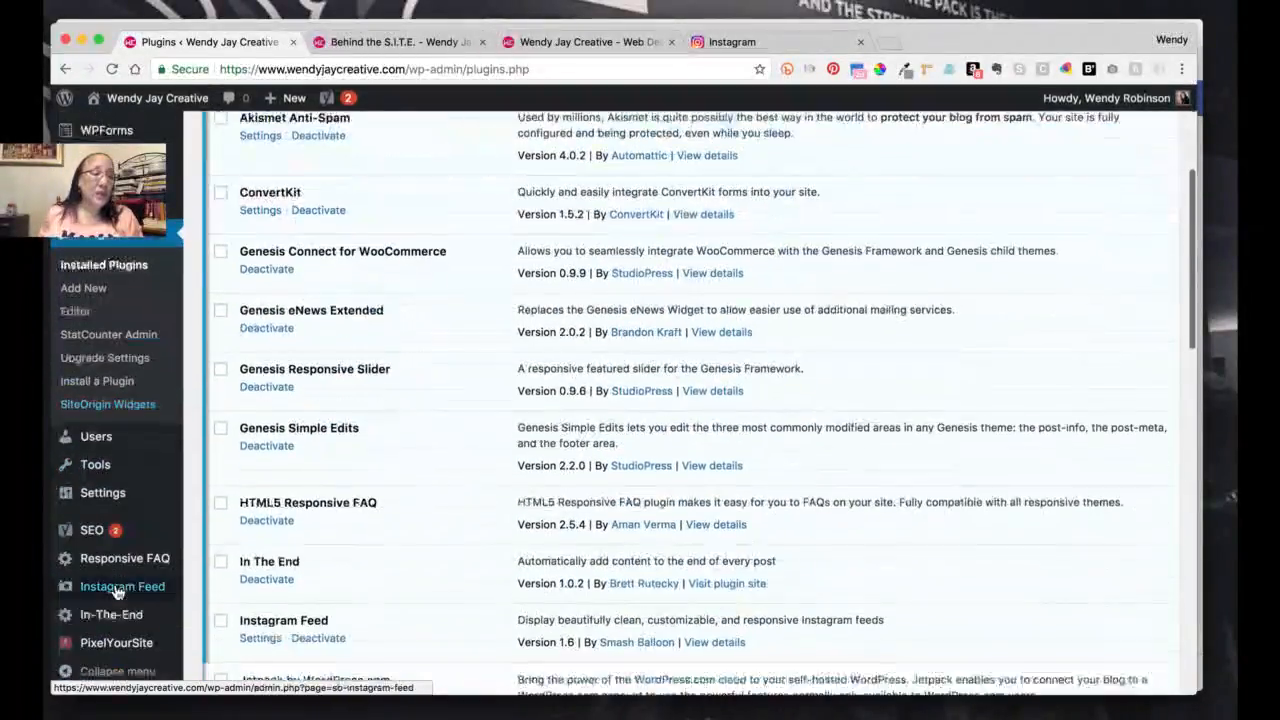
scroll(118, 591, "up", 2)
scroll(118, 591, "down", 2)
scroll(118, 591, "down", 3)
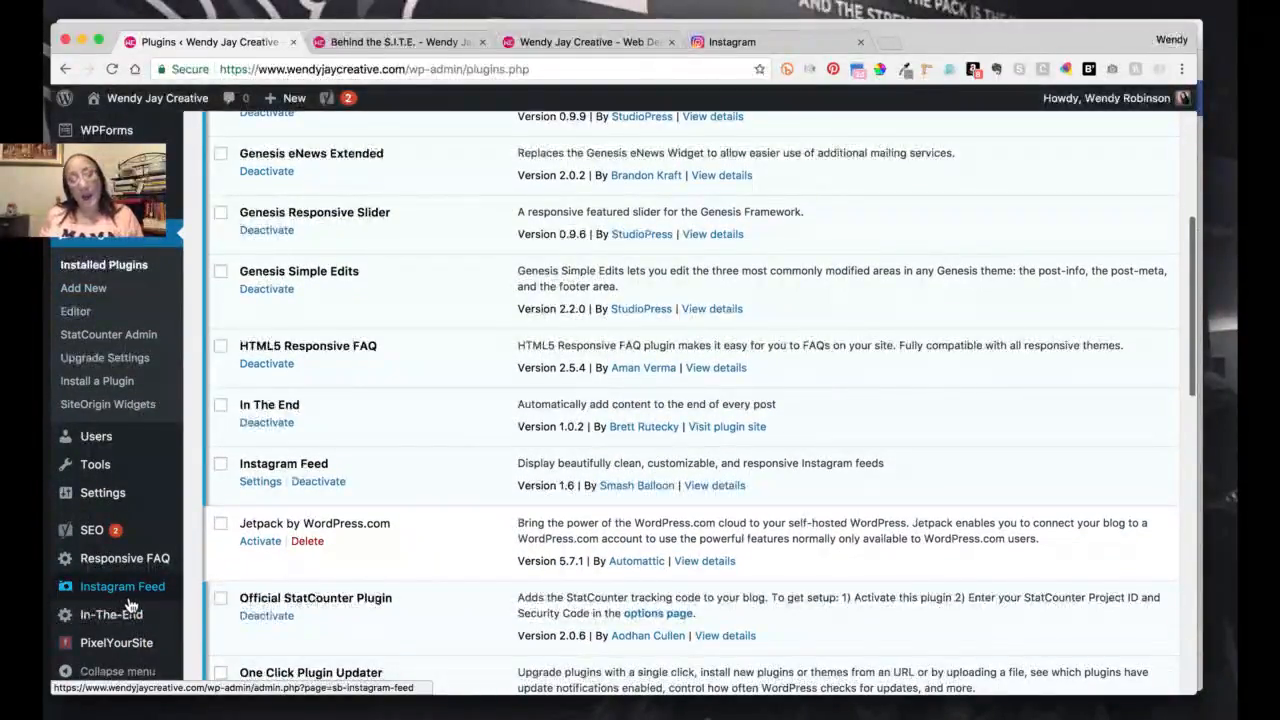
left_click(124, 596)
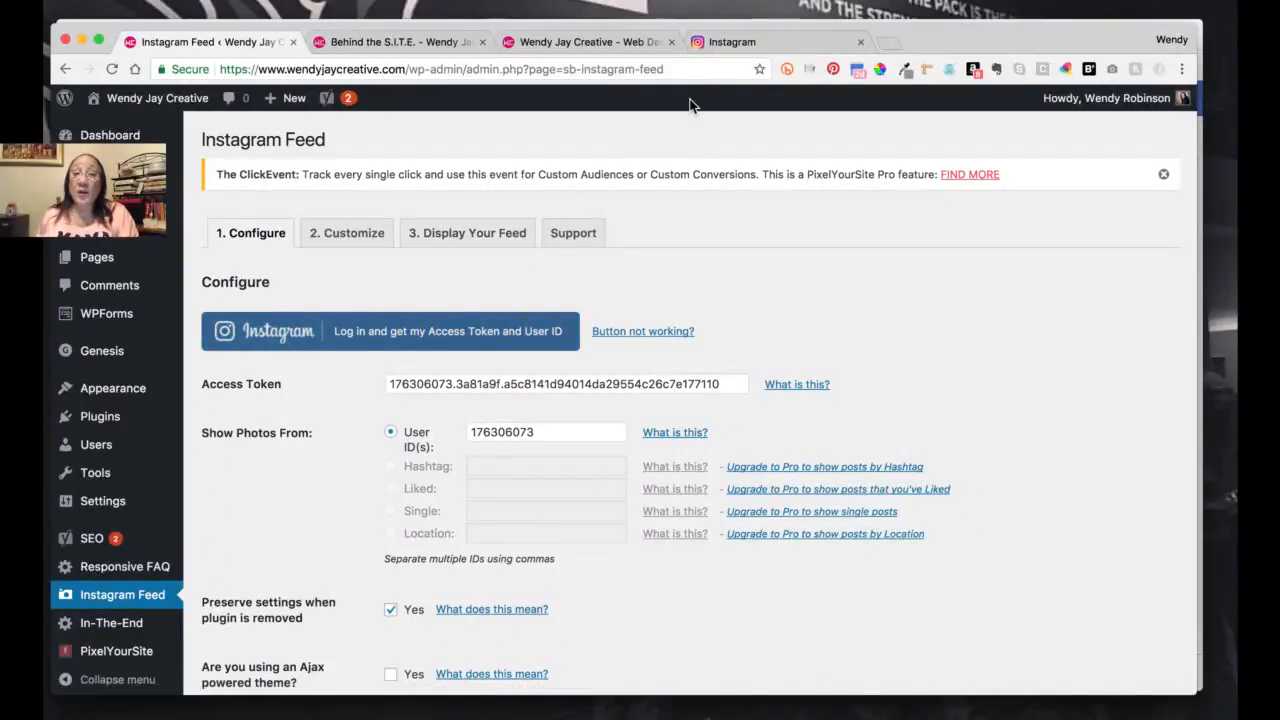
Check that the Instagram account is logged in, and retrieve its access token and user ID through the plugin's Configure settings.
left_click(735, 44)
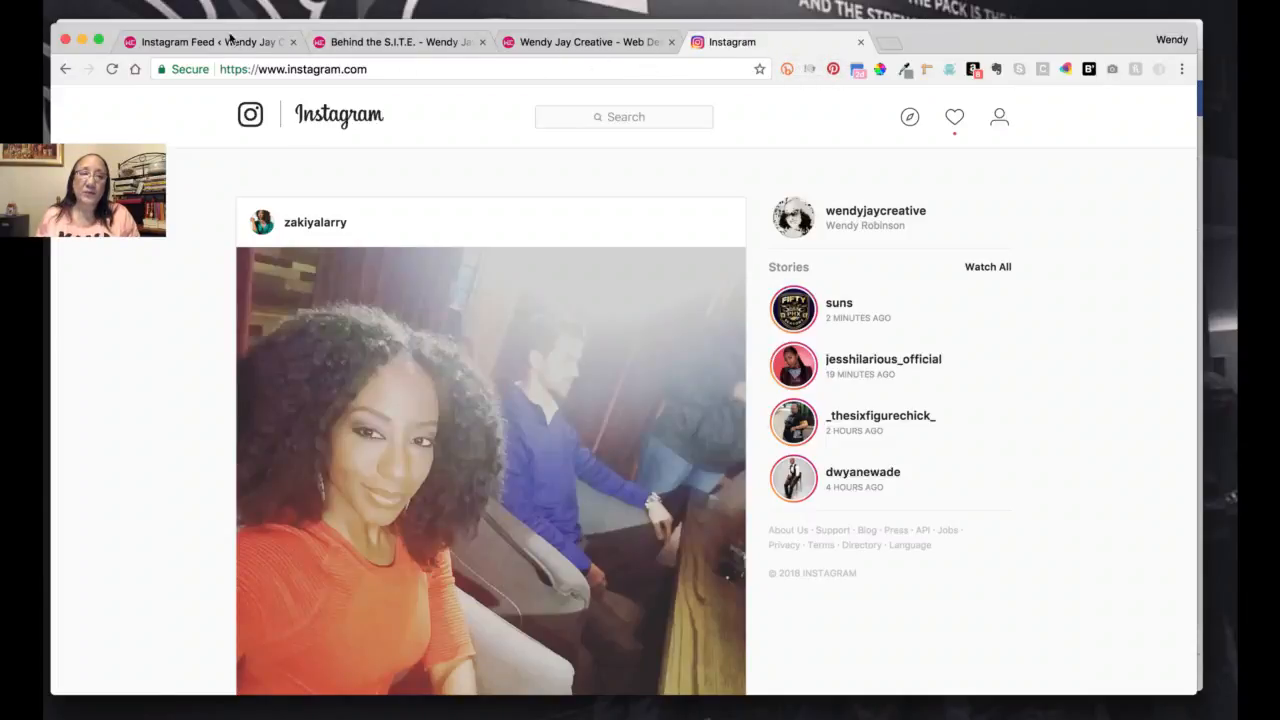
left_click(199, 46)
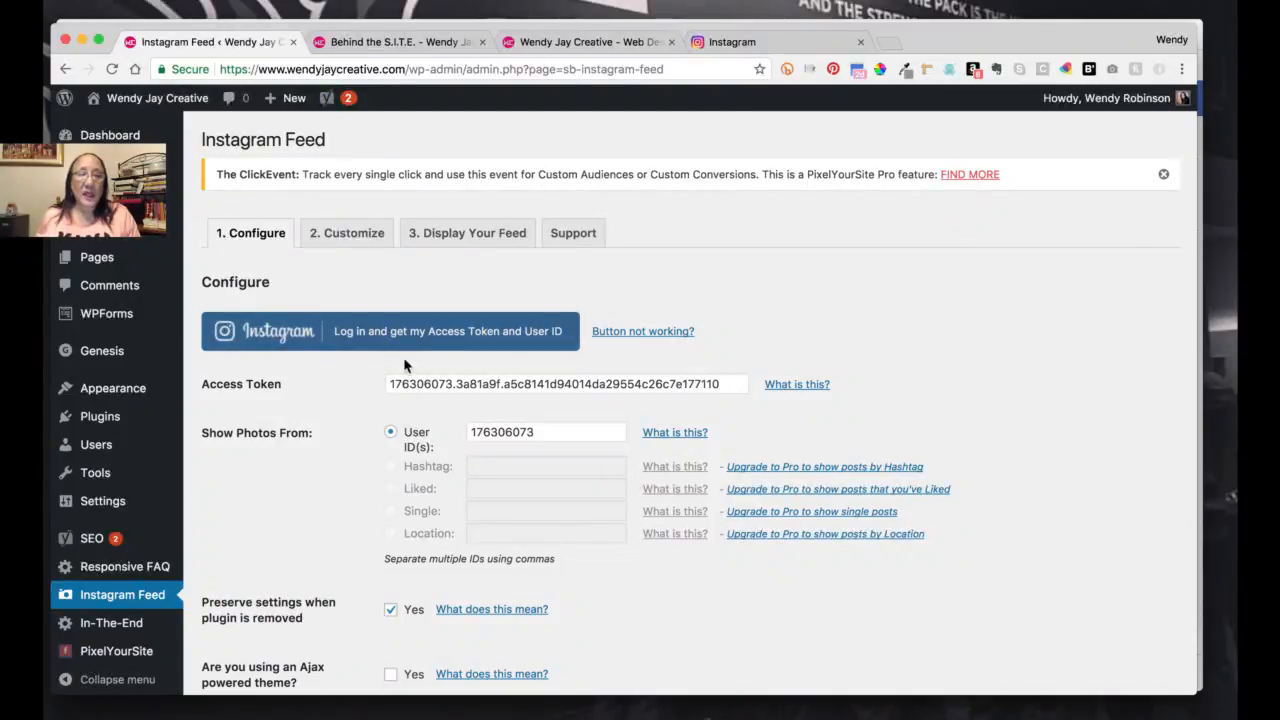
left_click(428, 338)
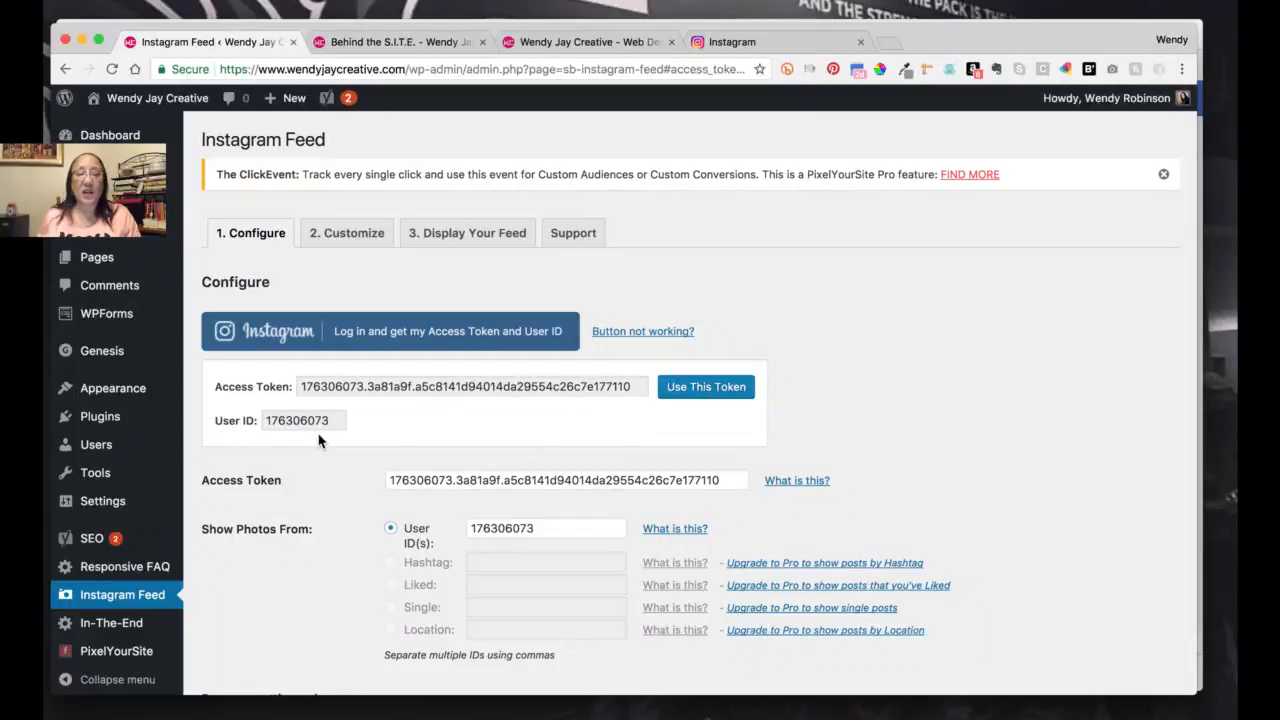
Check the retrieved access token and user ID against the configuration fields, and save the Instagram Feed settings.
left_click(443, 386)
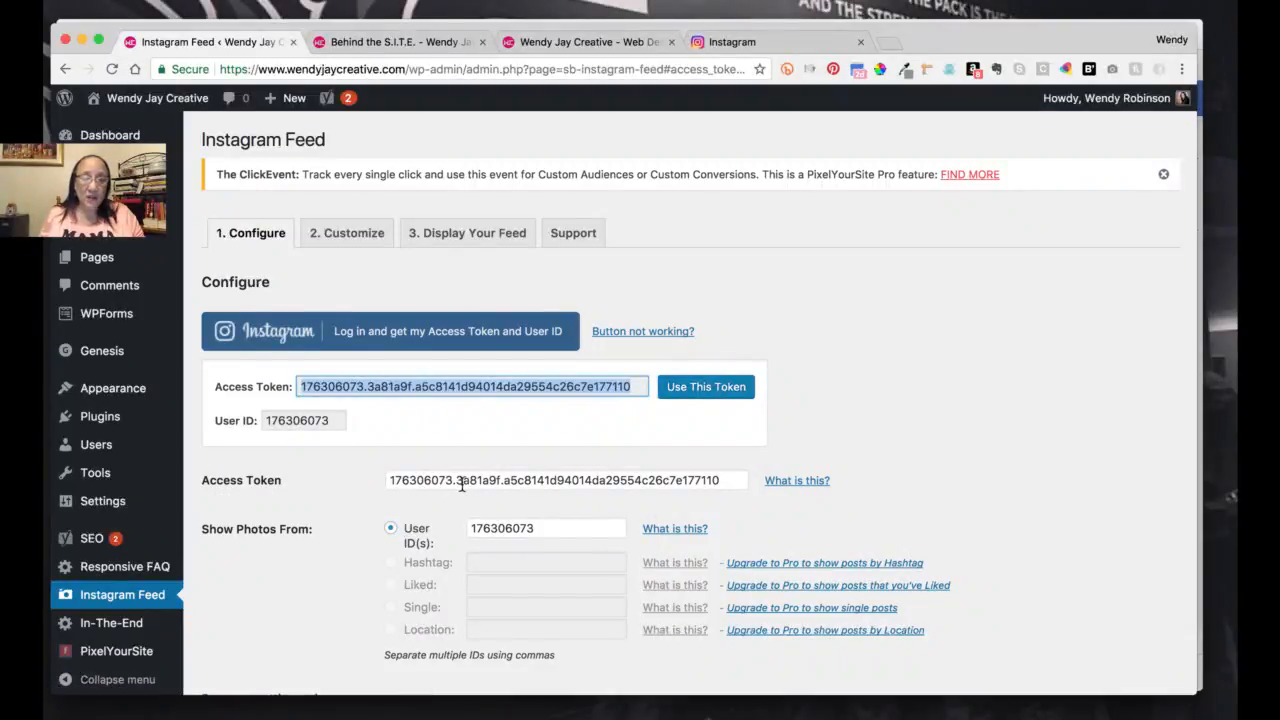
left_click(363, 490)
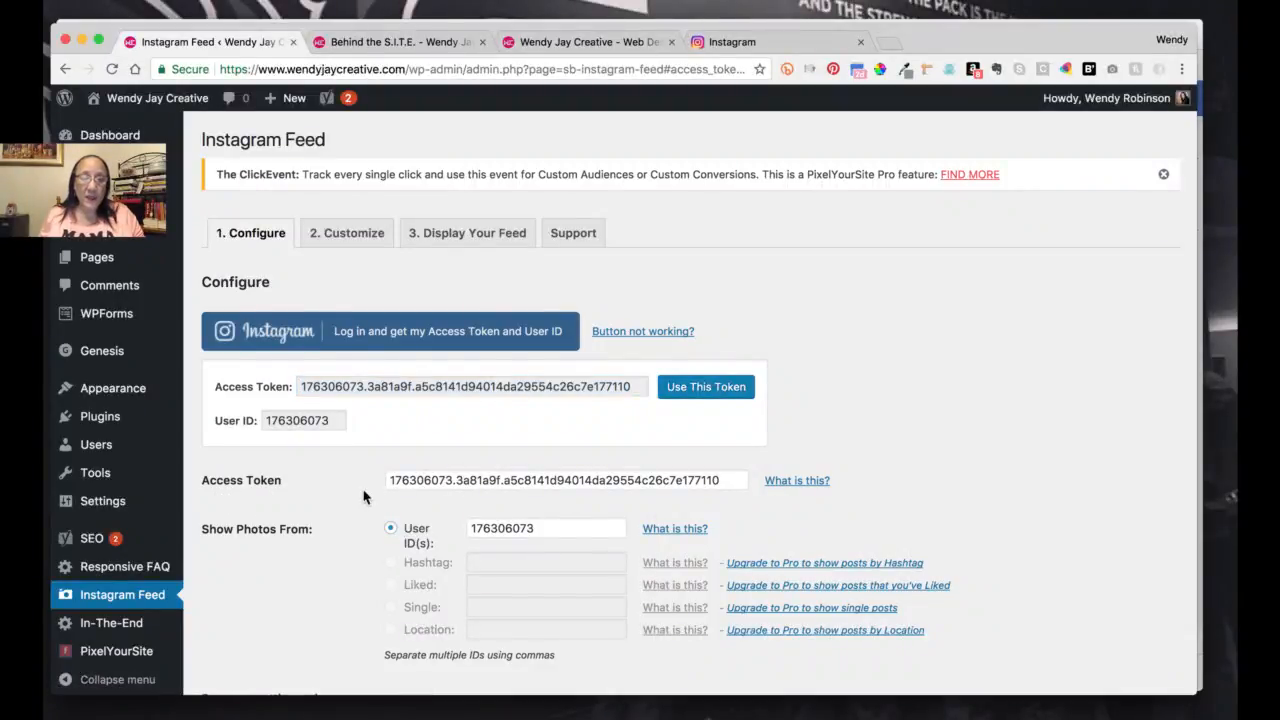
left_click(295, 420)
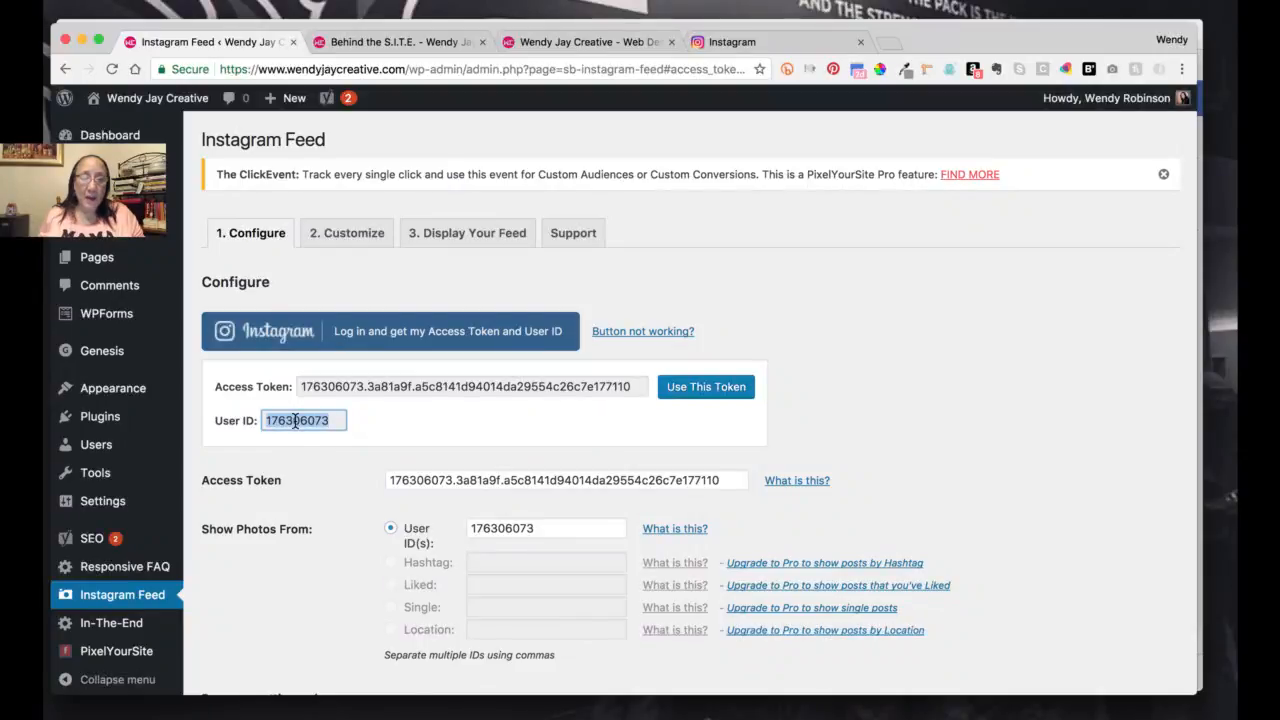
scroll(327, 476, "down", 2)
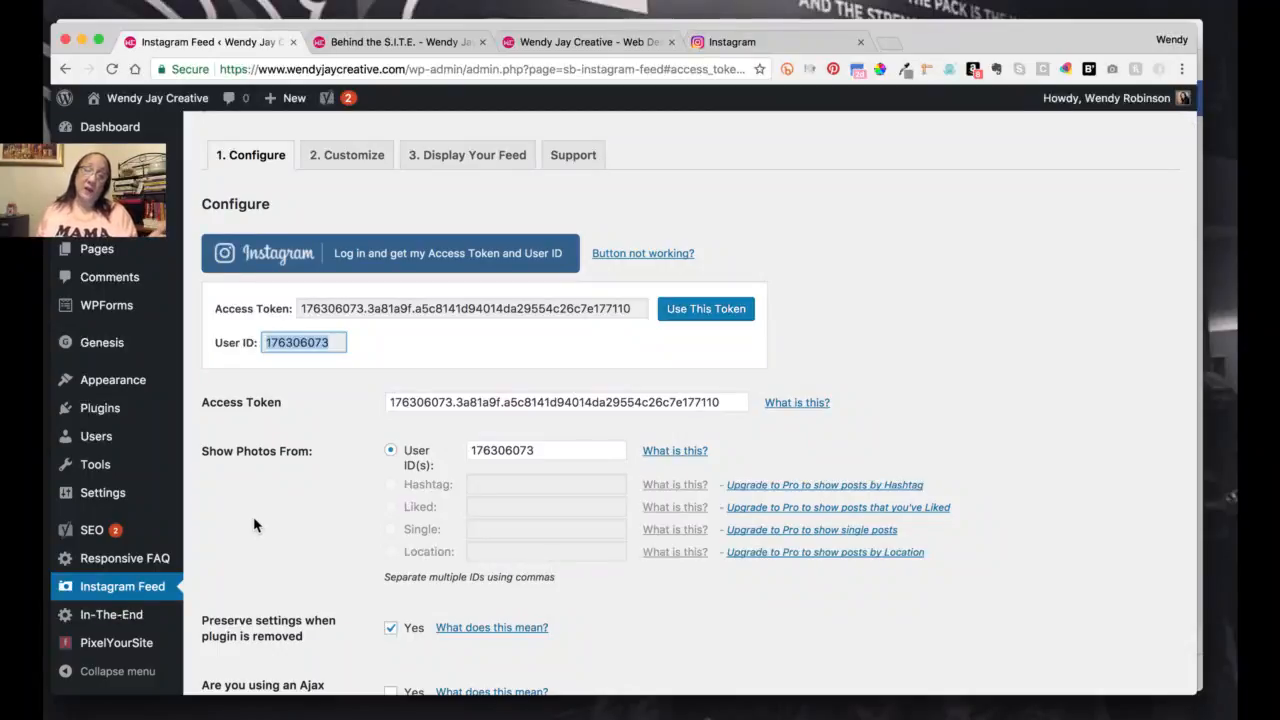
scroll(253, 516, "down", 5)
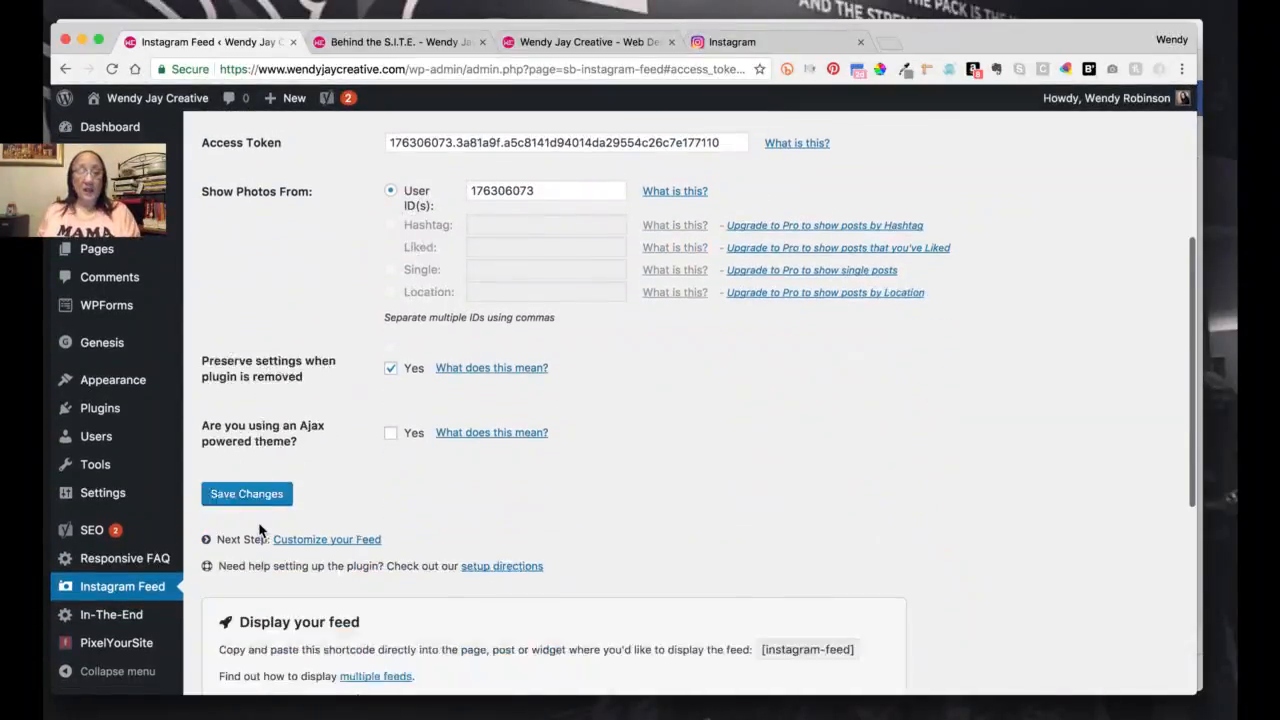
left_click(243, 428)
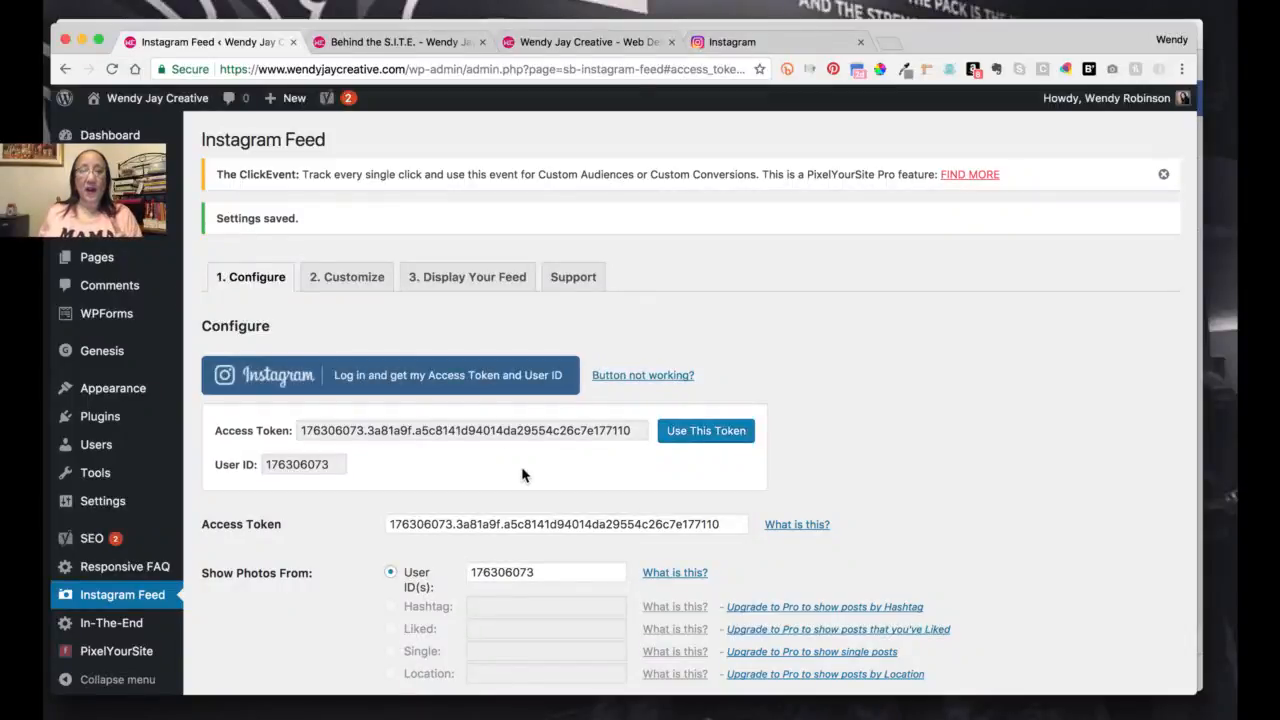
scroll(965, 427, "down", 8)
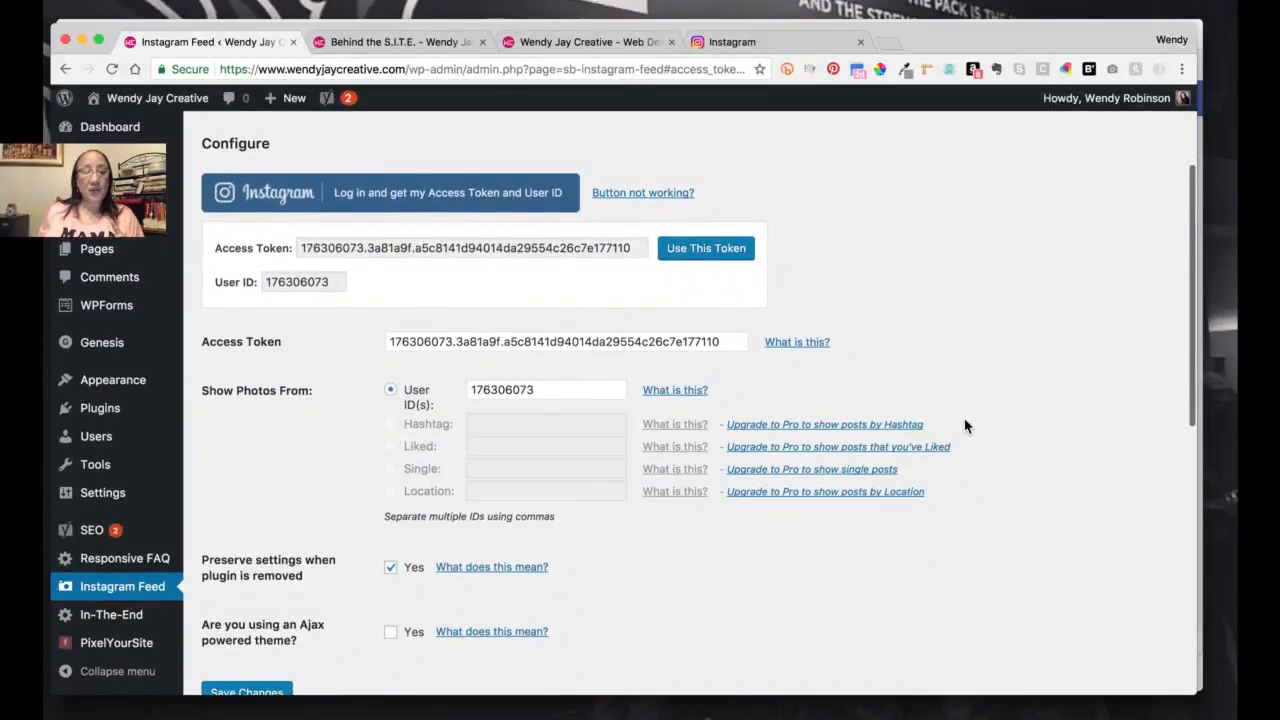
Look up the feed's display shortcode in the plugin settings, and open the site's Widgets page.
scroll(965, 427, "down", 6)
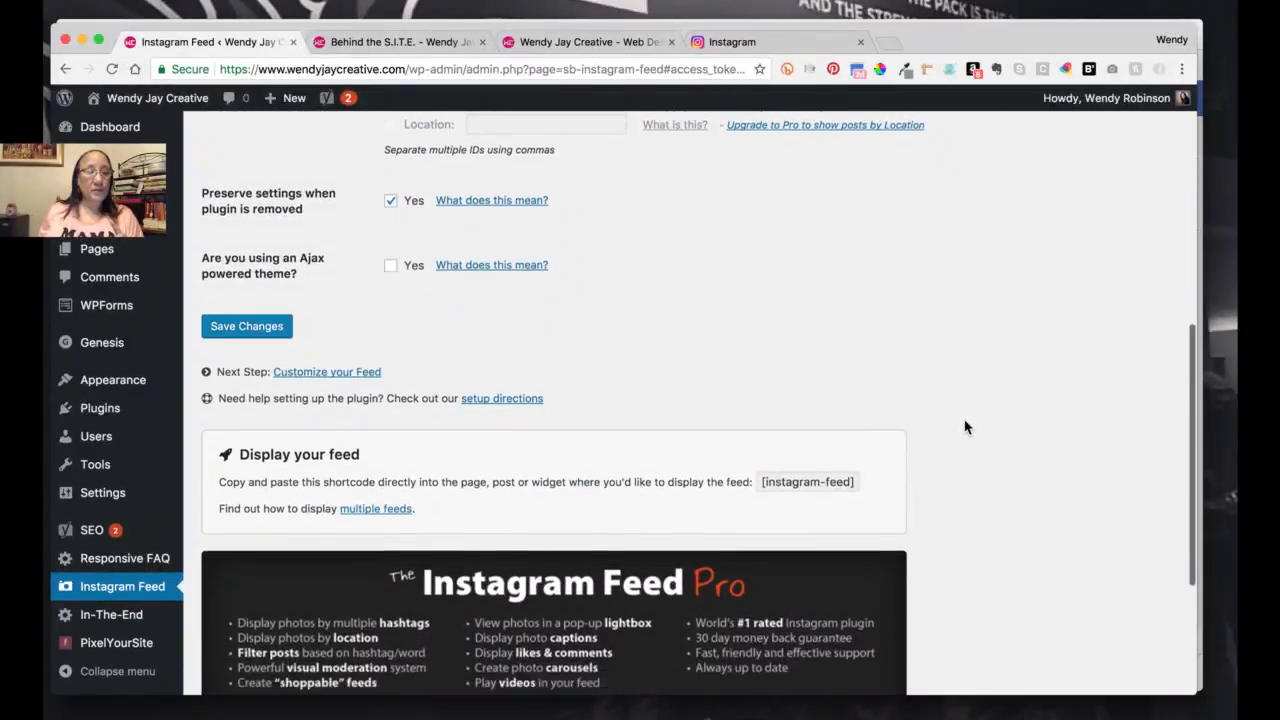
scroll(965, 427, "up", 1)
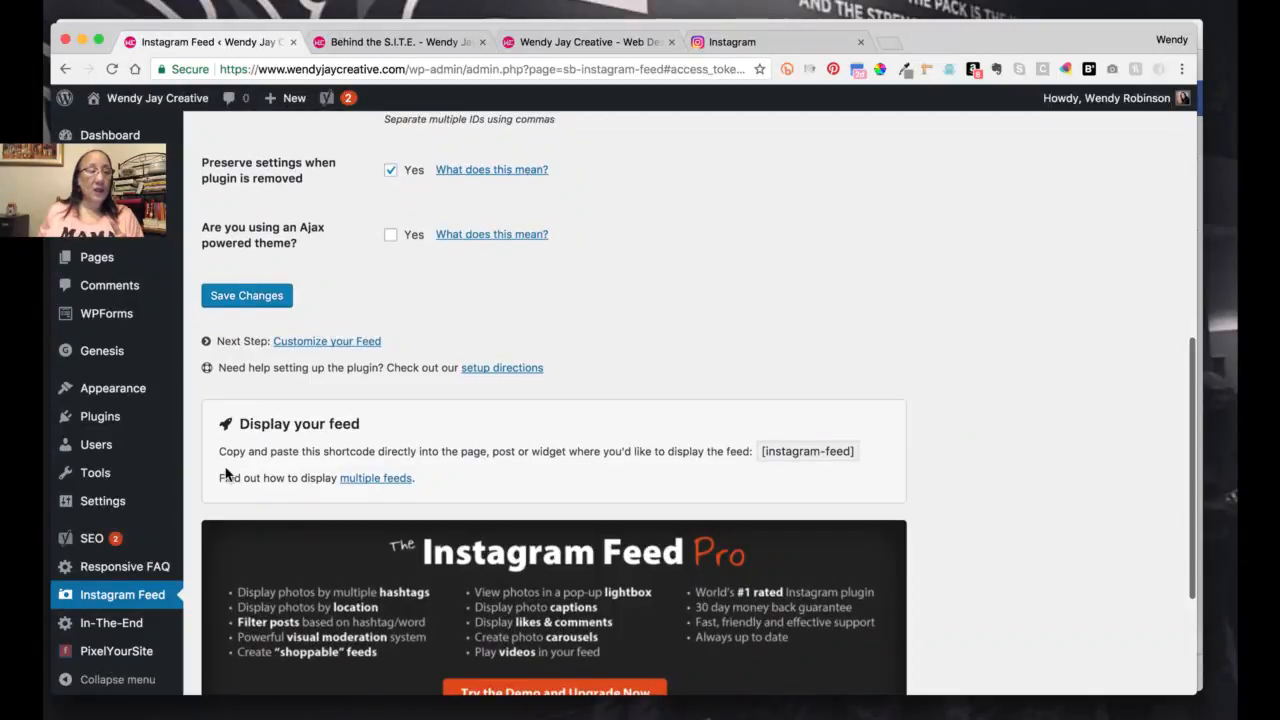
mouse_move(125, 397)
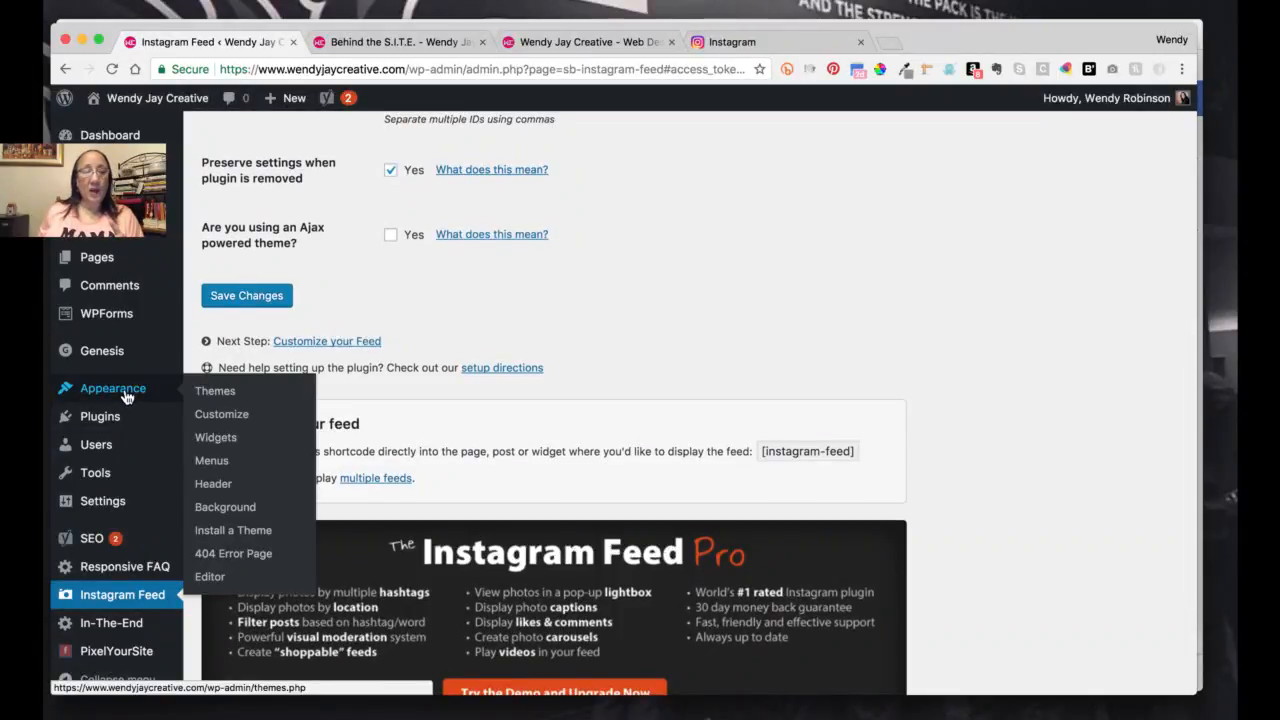
left_click(125, 397)
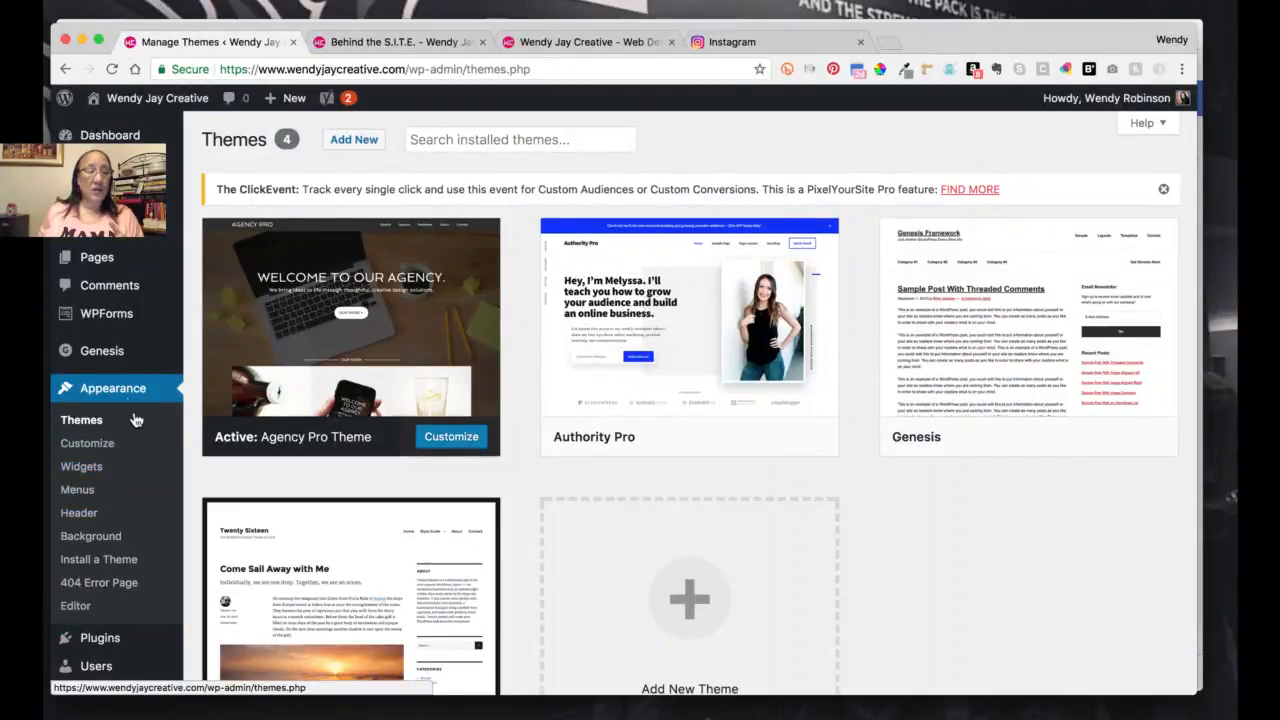
left_click(88, 472)
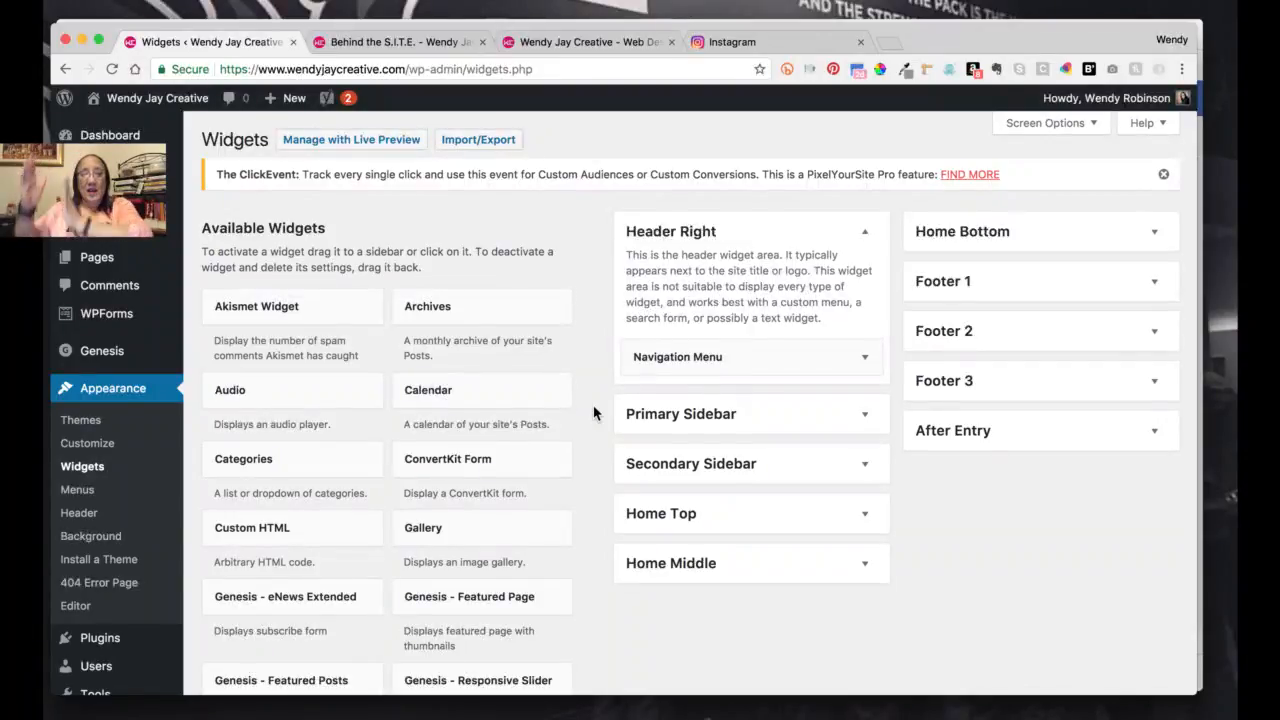
scroll(594, 413, "down", 1)
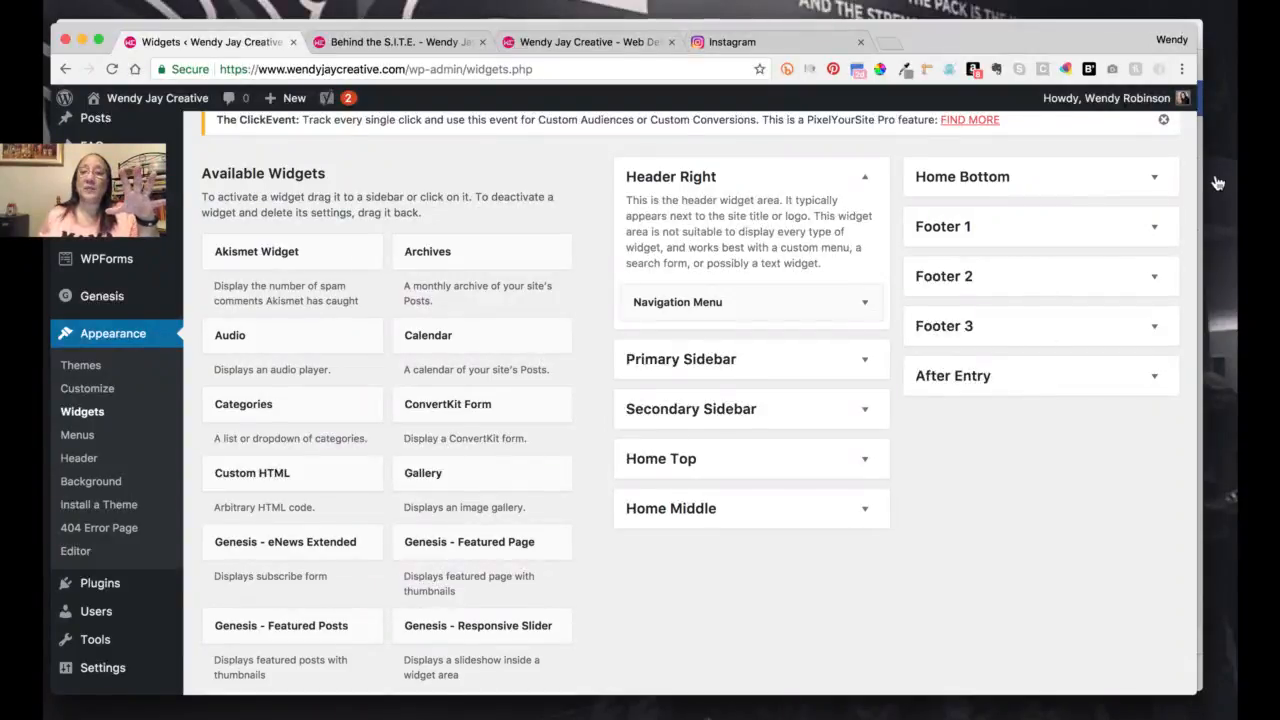
Expand the Home Bottom widget area, review the content of its "How I Work" text widget, and collapse that widget again.
left_click(1155, 180)
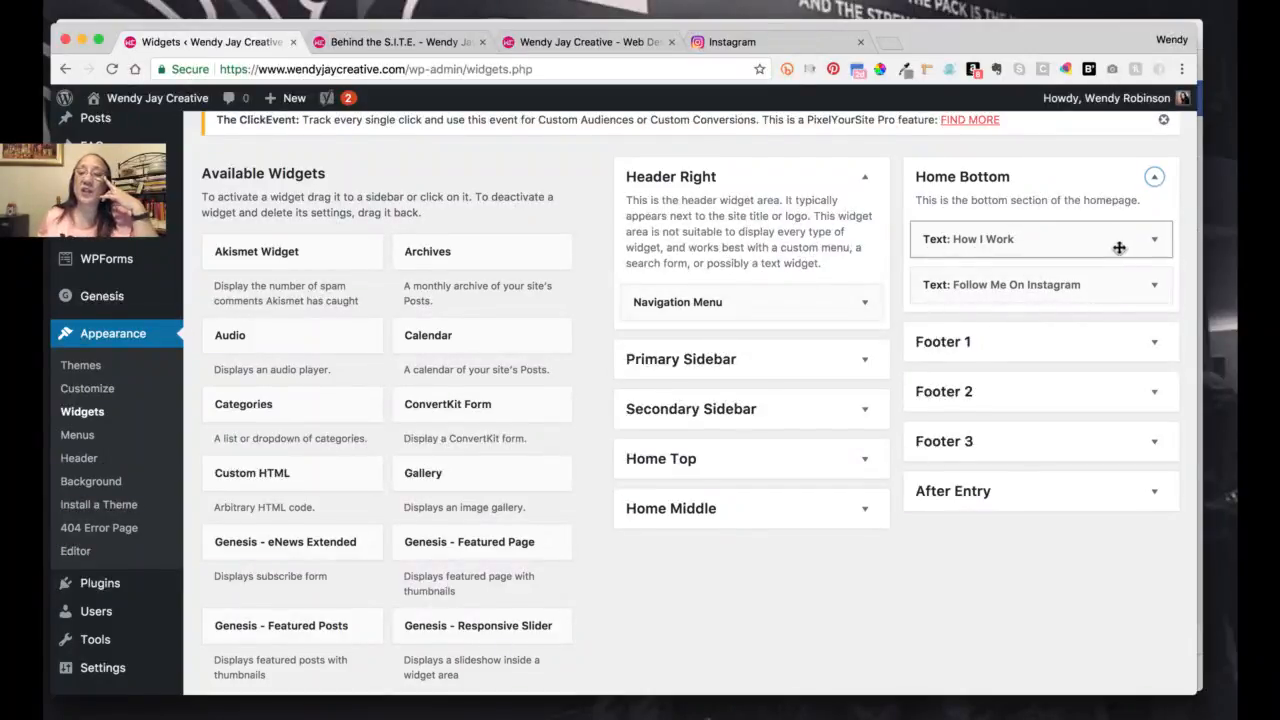
left_click(1155, 245)
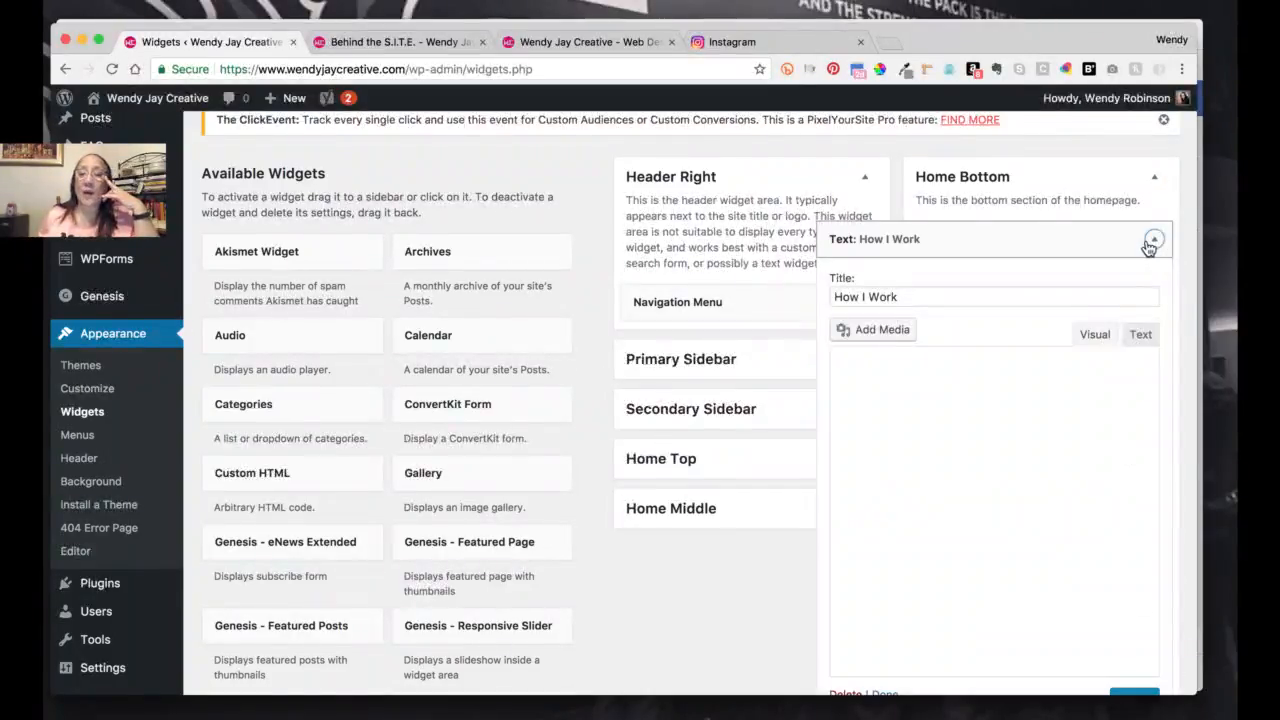
scroll(1057, 402, "down", 6)
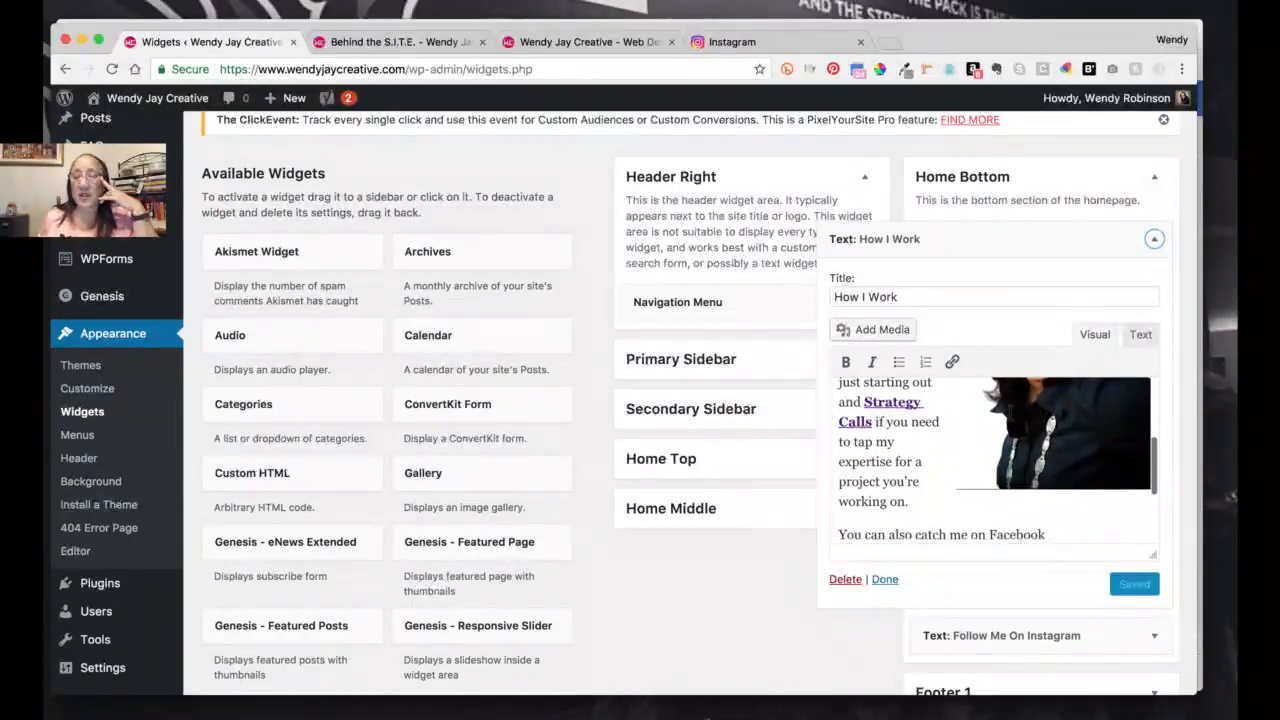
scroll(993, 413, "down", 3)
scroll(993, 413, "up", 8)
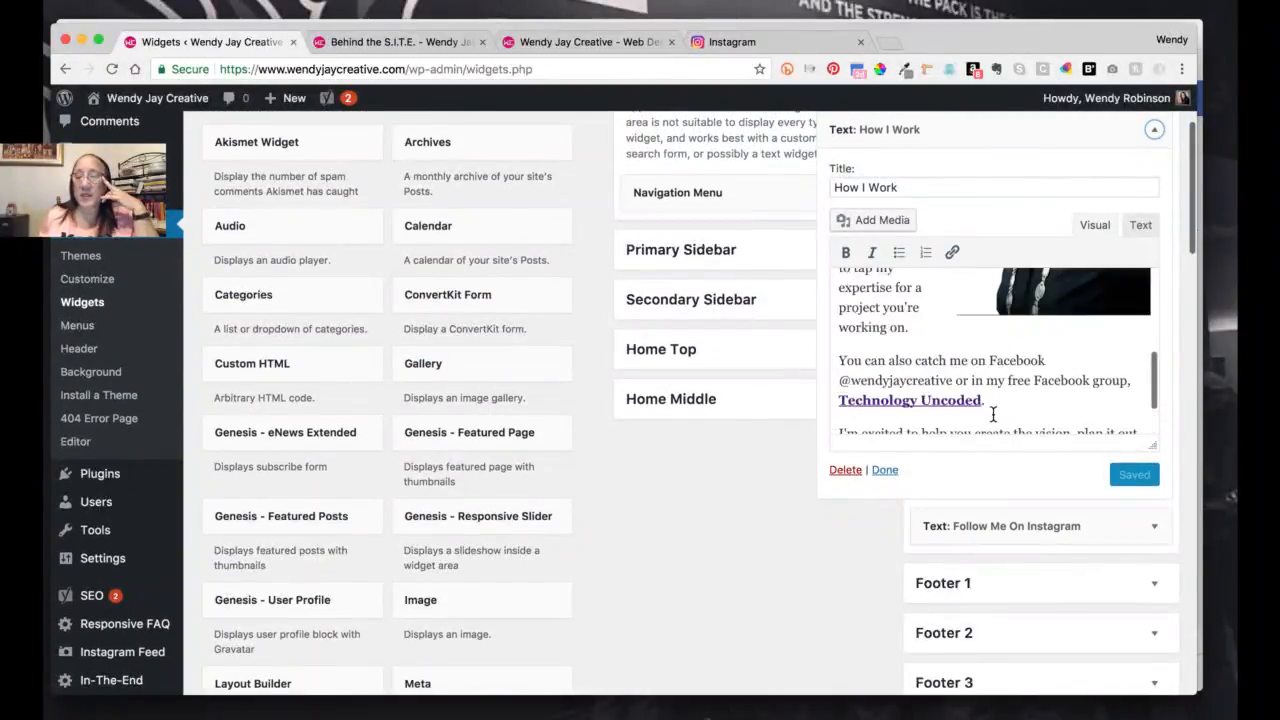
scroll(993, 413, "up", 2)
scroll(993, 413, "down", 1)
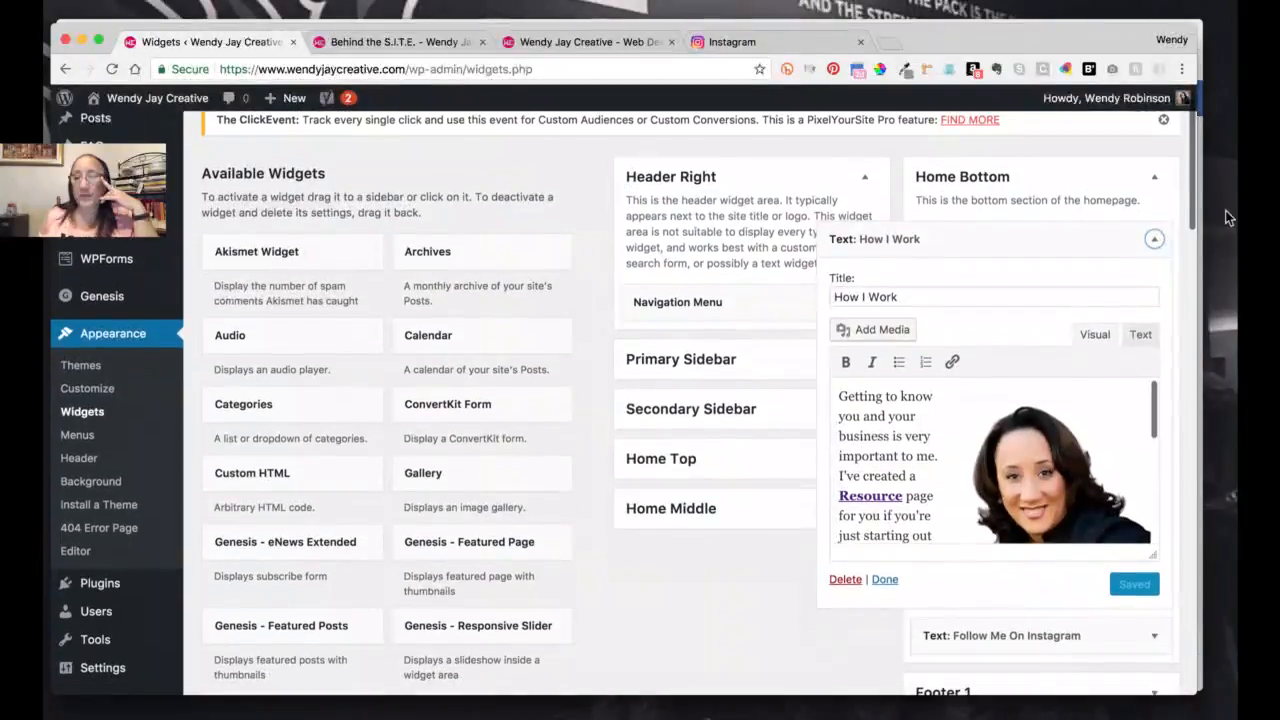
left_click(1155, 241)
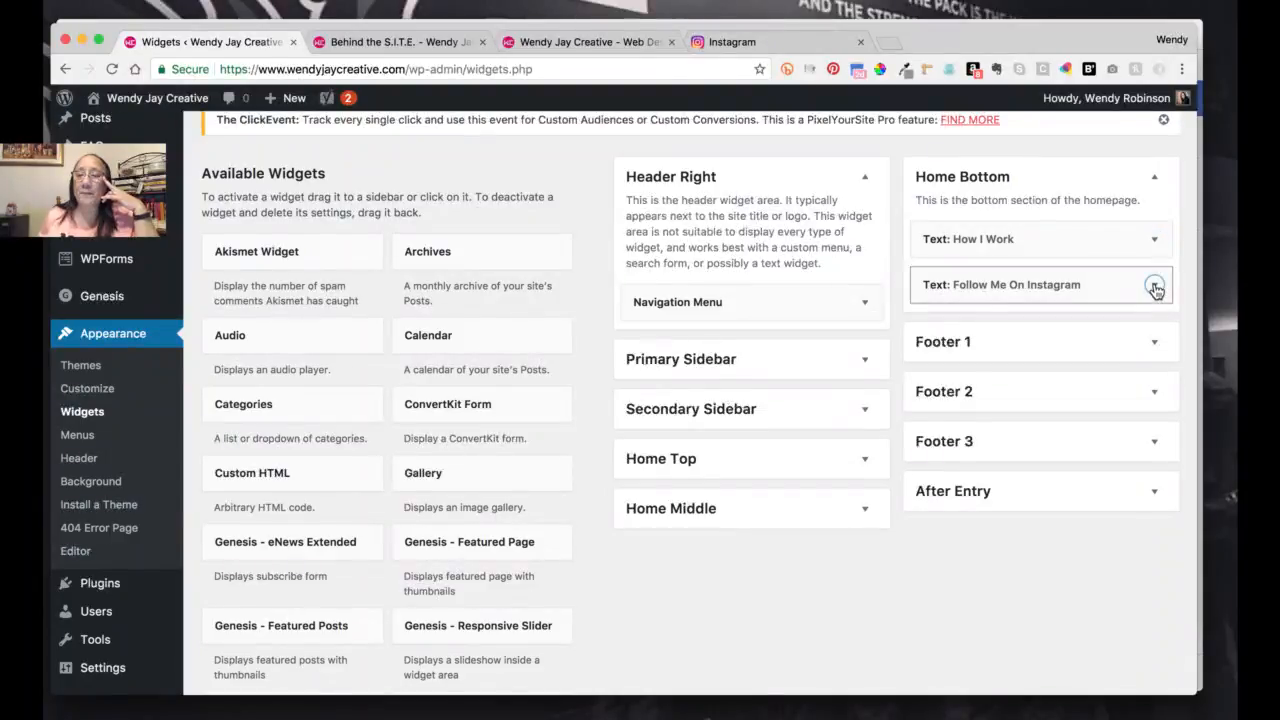
Copy the [instagram-feed] shortcode from the "Follow Me On Instagram" text widget, delete it from the content, and save the widget.
left_click(1155, 288)
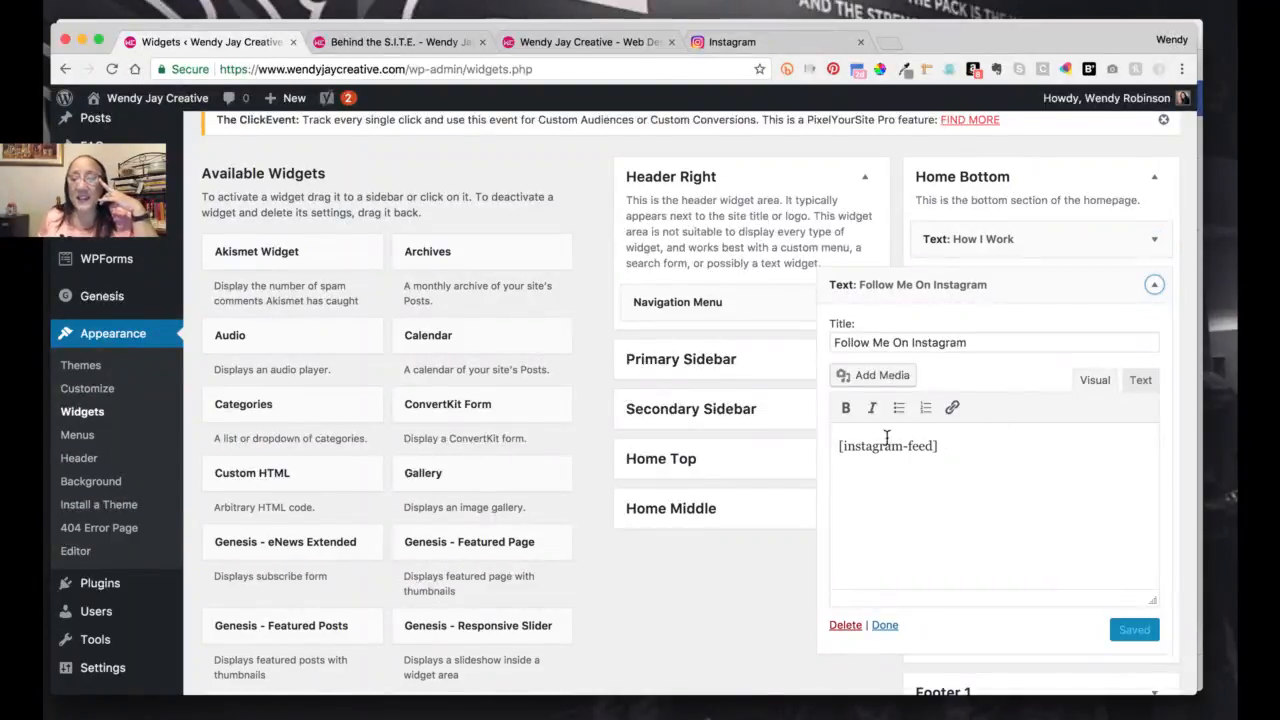
left_click_drag(839, 446, 949, 448)
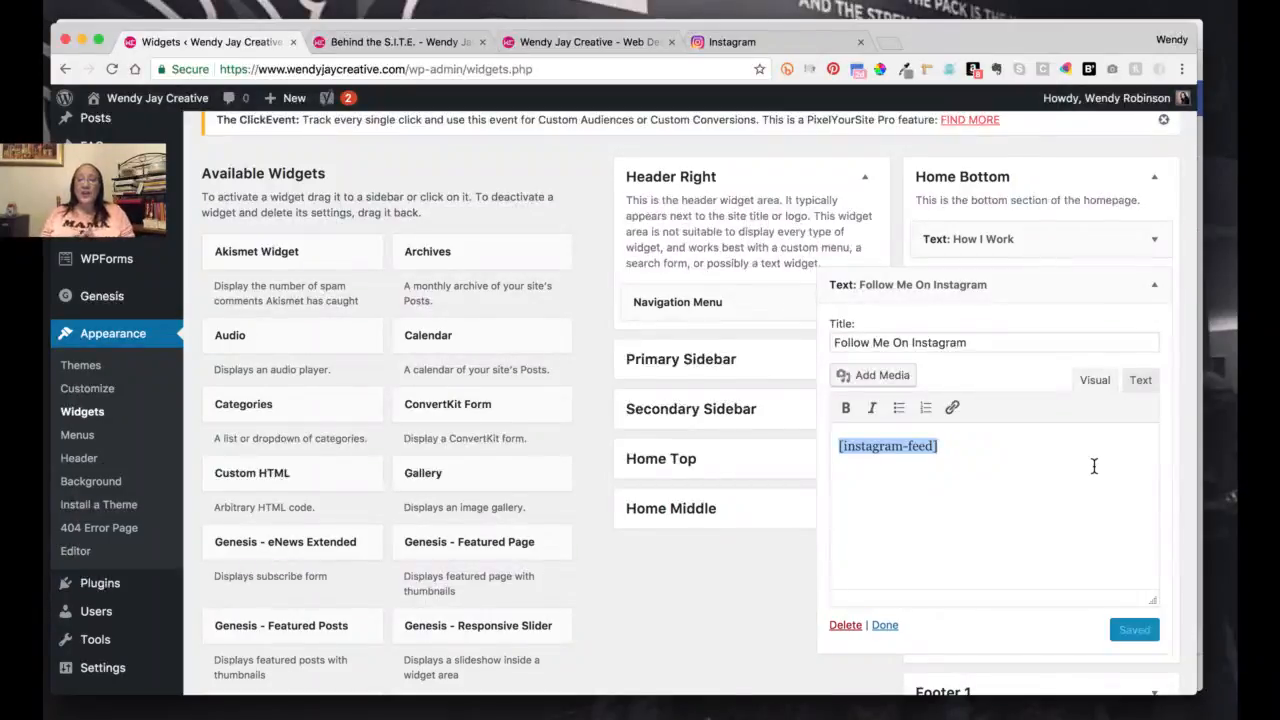
left_click(836, 470)
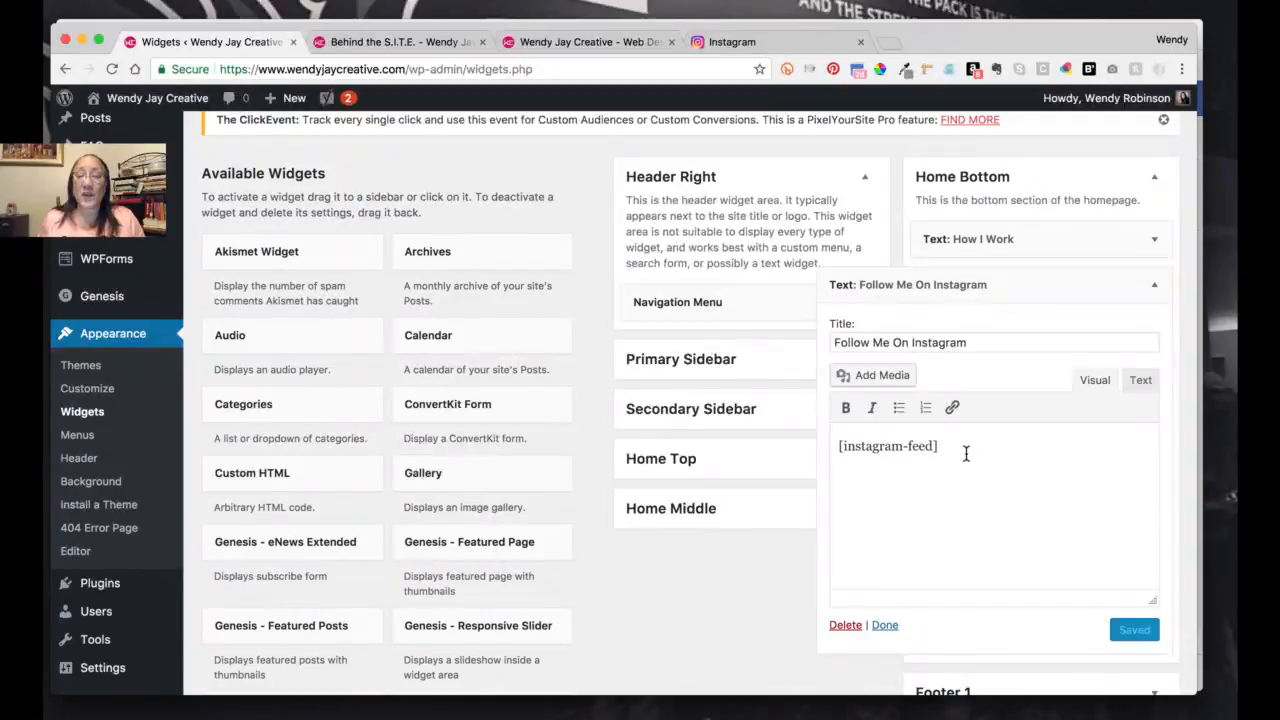
left_click_drag(949, 446, 835, 446)
key("super+c")
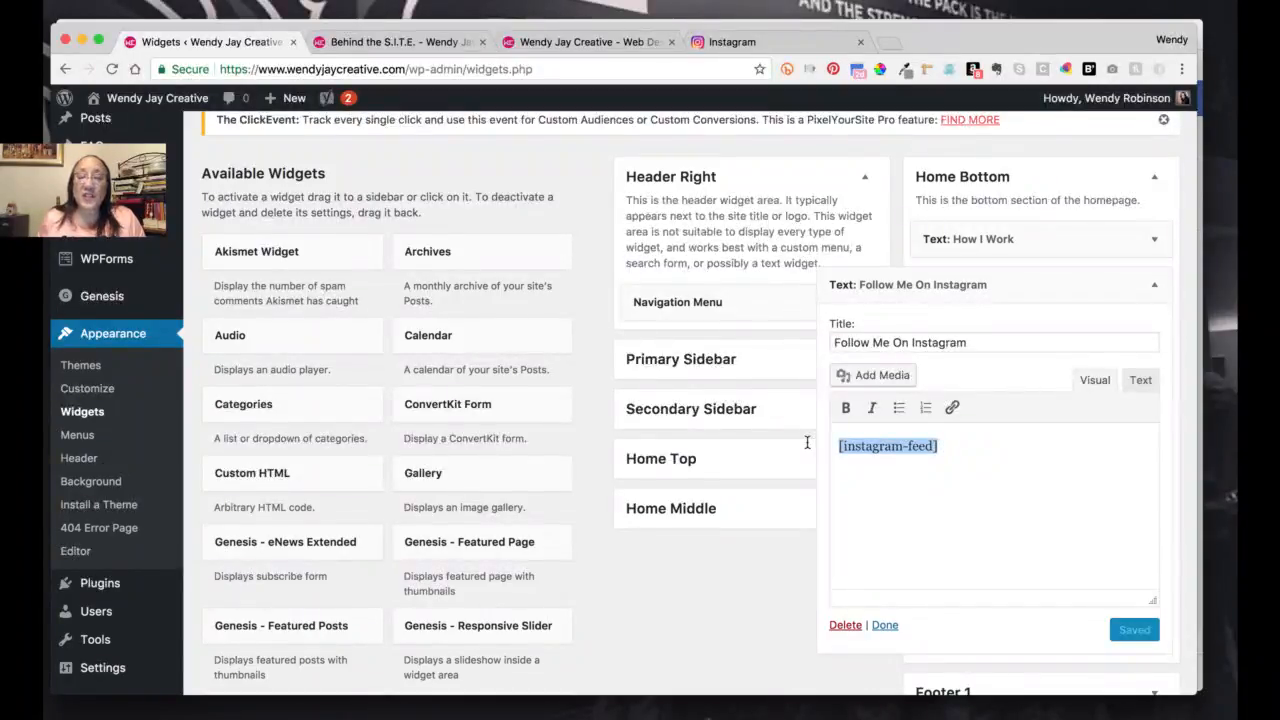
key("BackSpace")
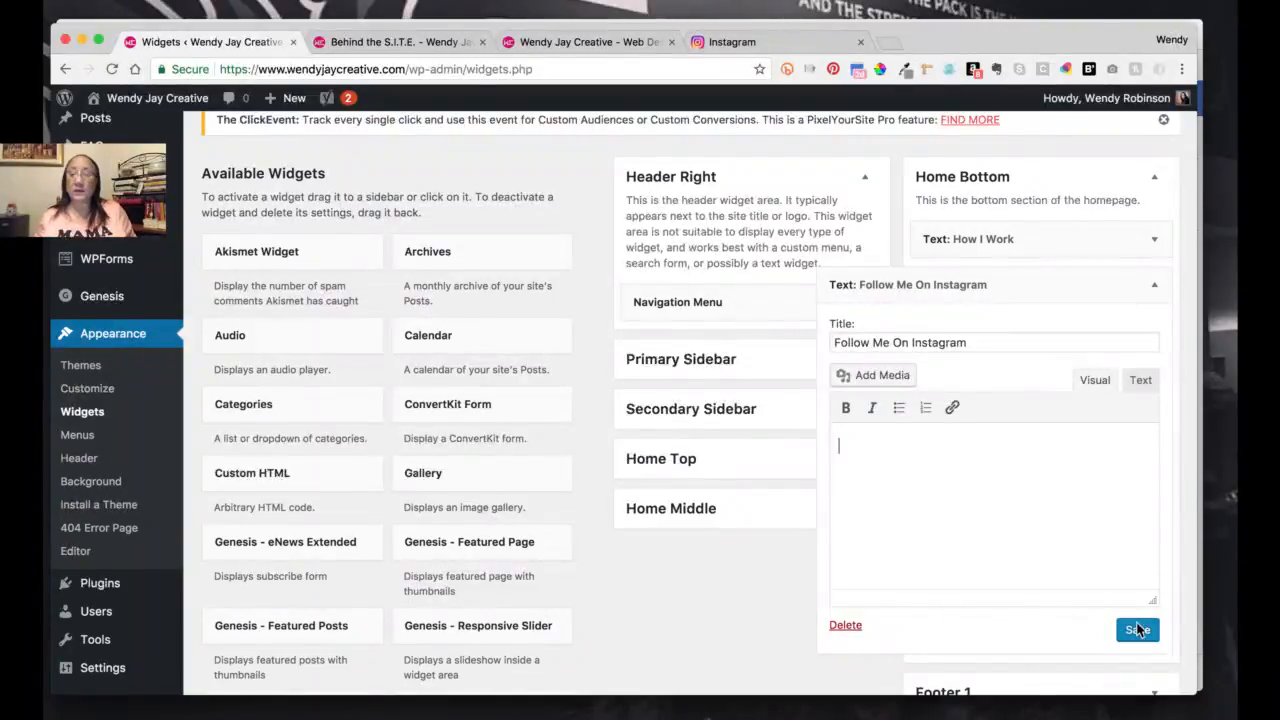
left_click(1136, 632)
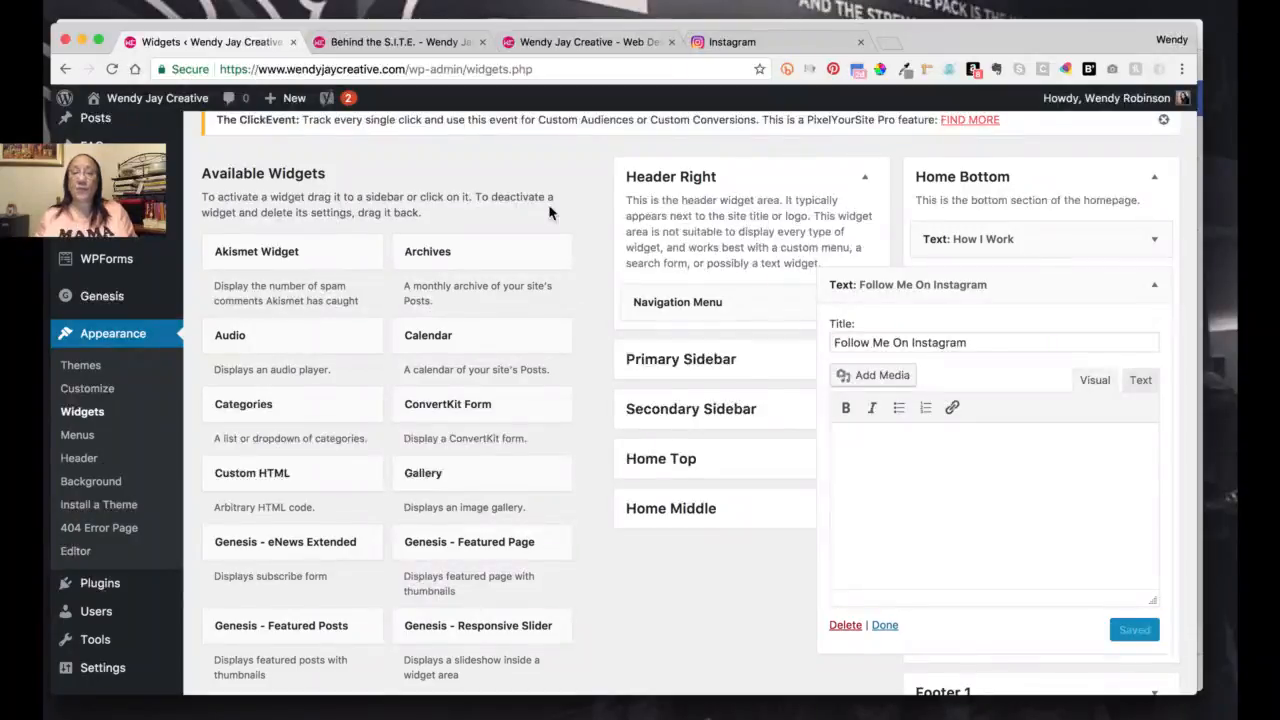
Reload the site's home page and check the "How I Work" and "Follow Me On Instagram" sections.
left_click(596, 44)
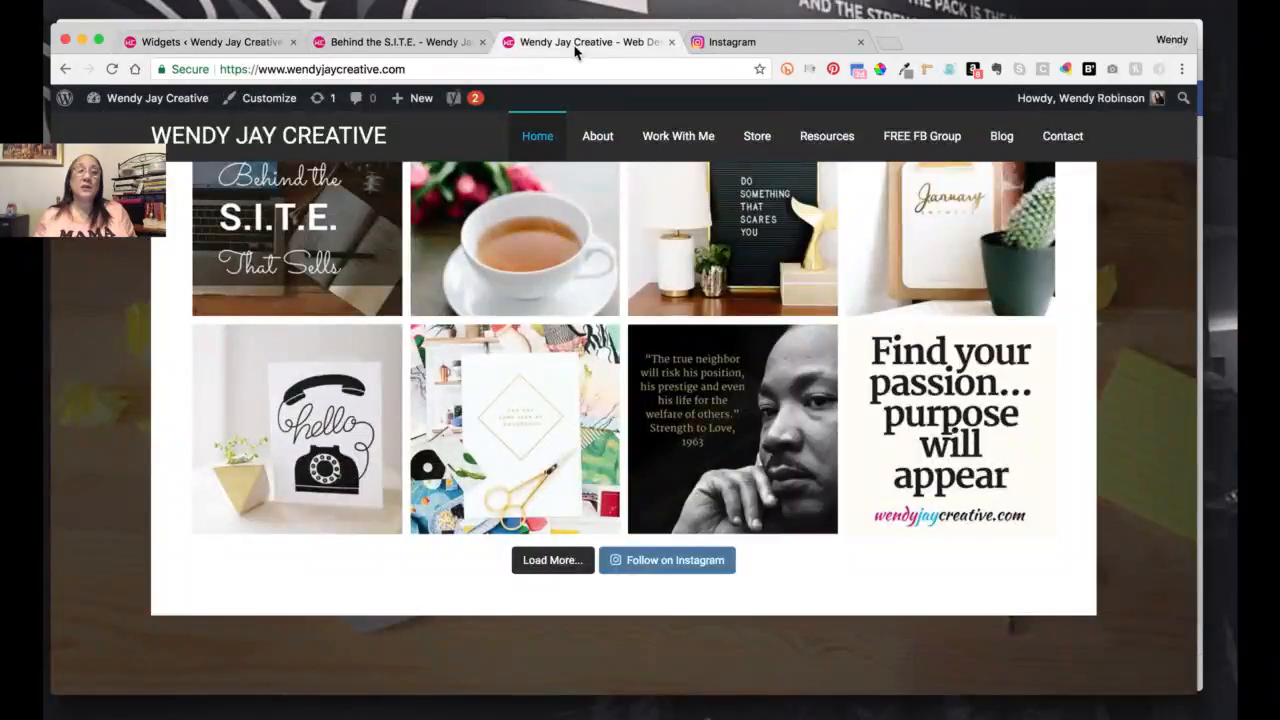
left_click(111, 70)
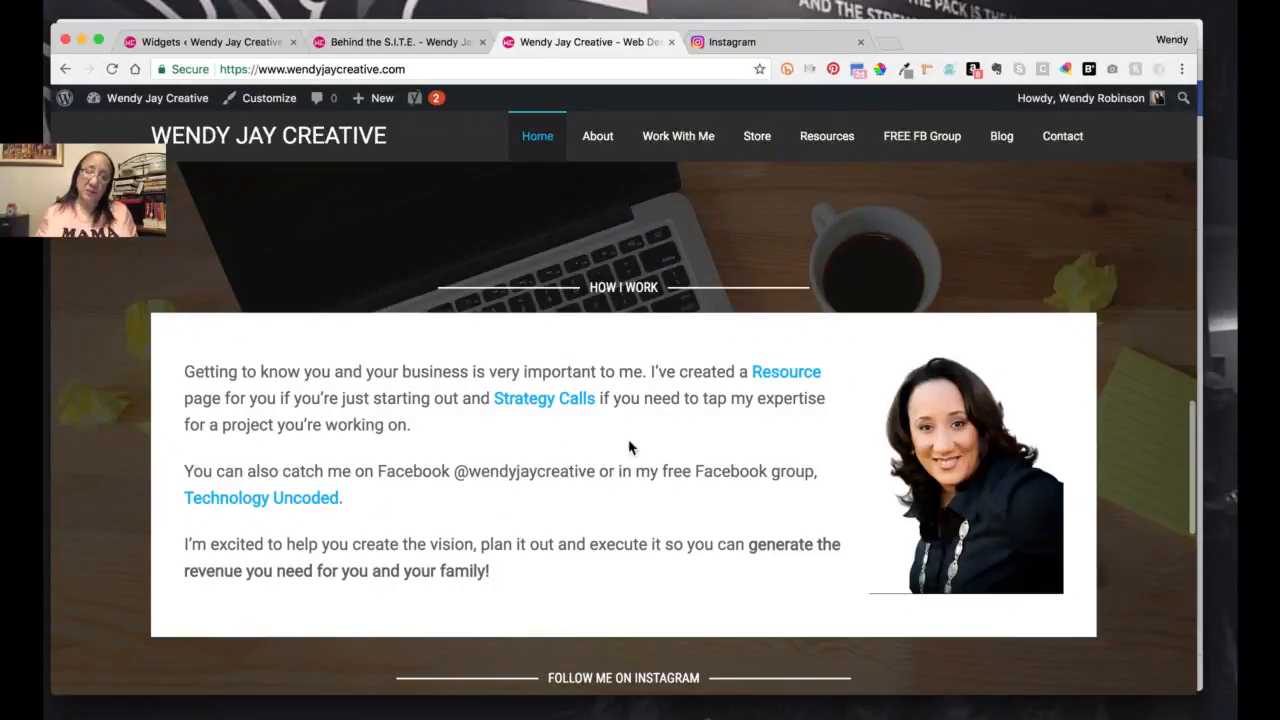
mouse_move(1001, 516)
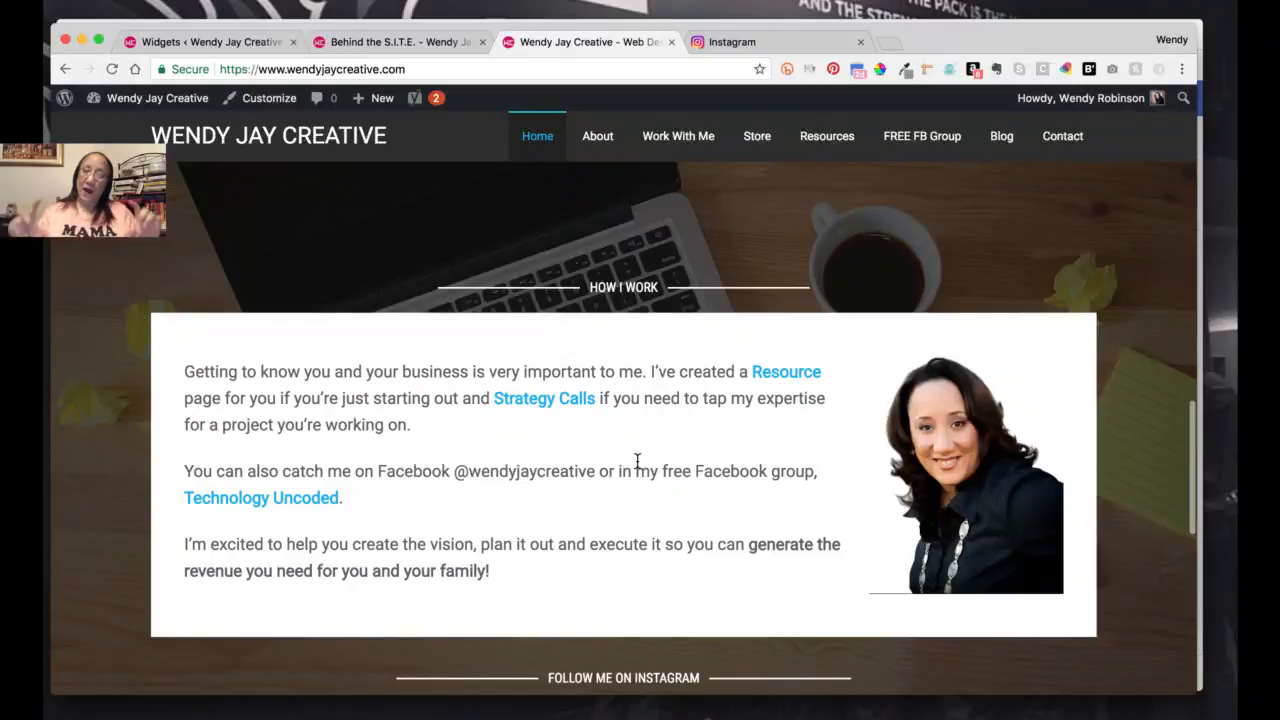
scroll(637, 461, "down", 3)
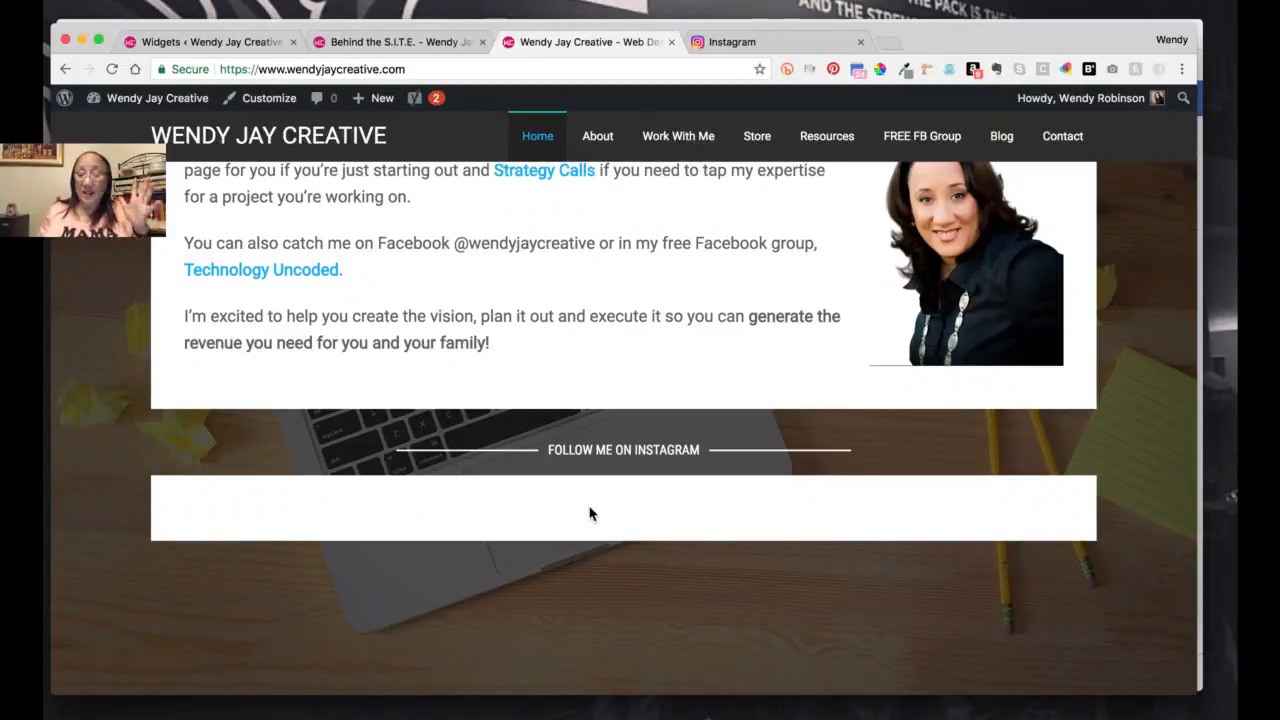
scroll(589, 513, "up", 1)
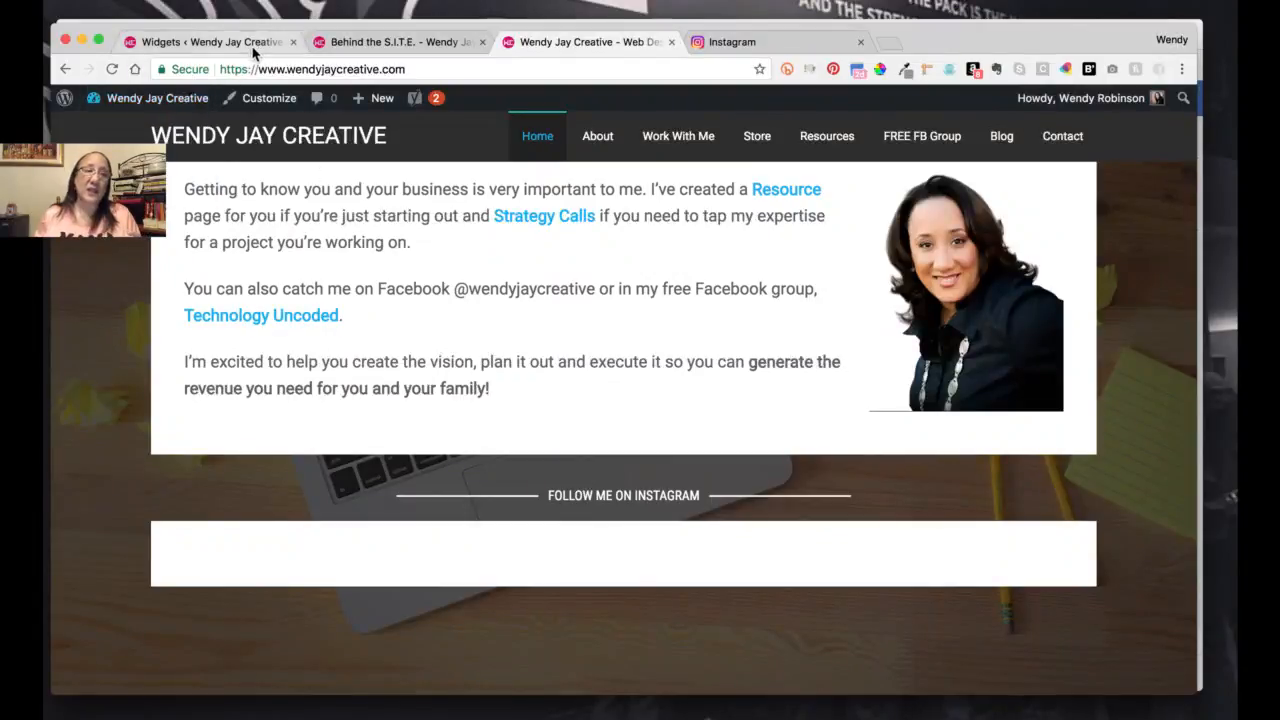
Paste the [instagram-feed] shortcode into the empty "Follow Me On Instagram" widget on the Widgets page and save it.
left_click(210, 42)
left_click(911, 489)
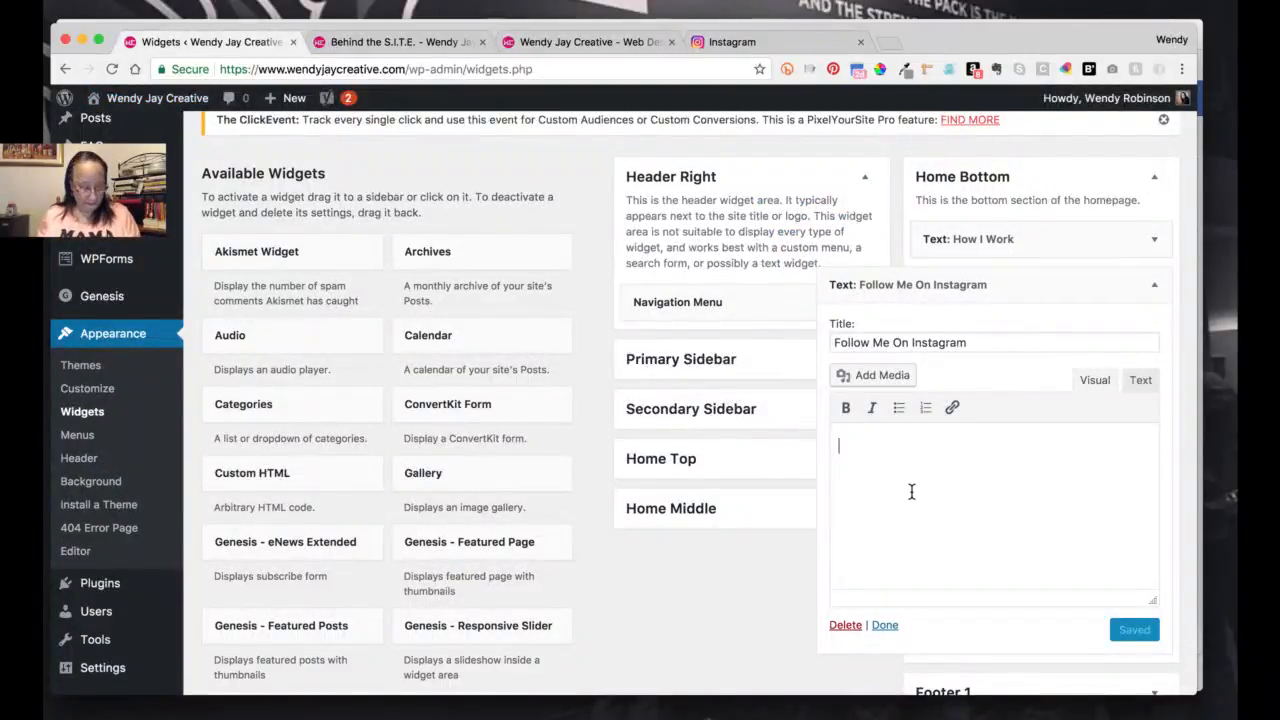
key("super+v")
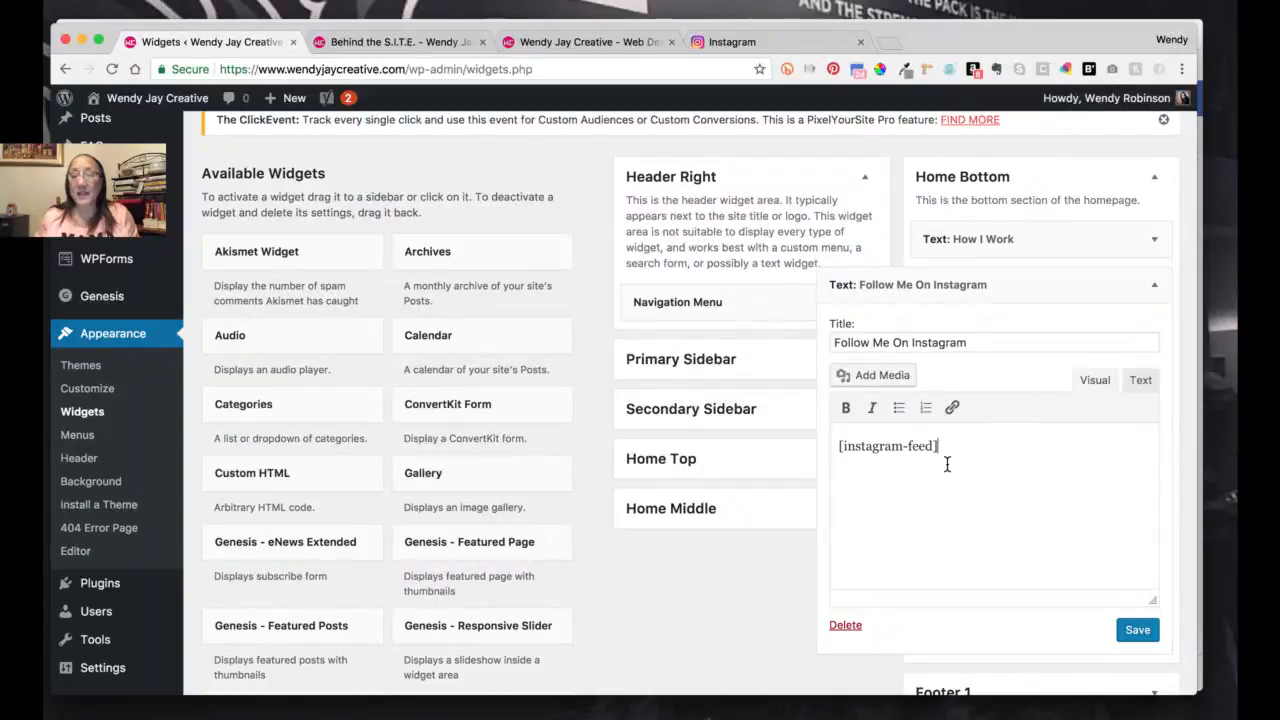
left_click(1141, 633)
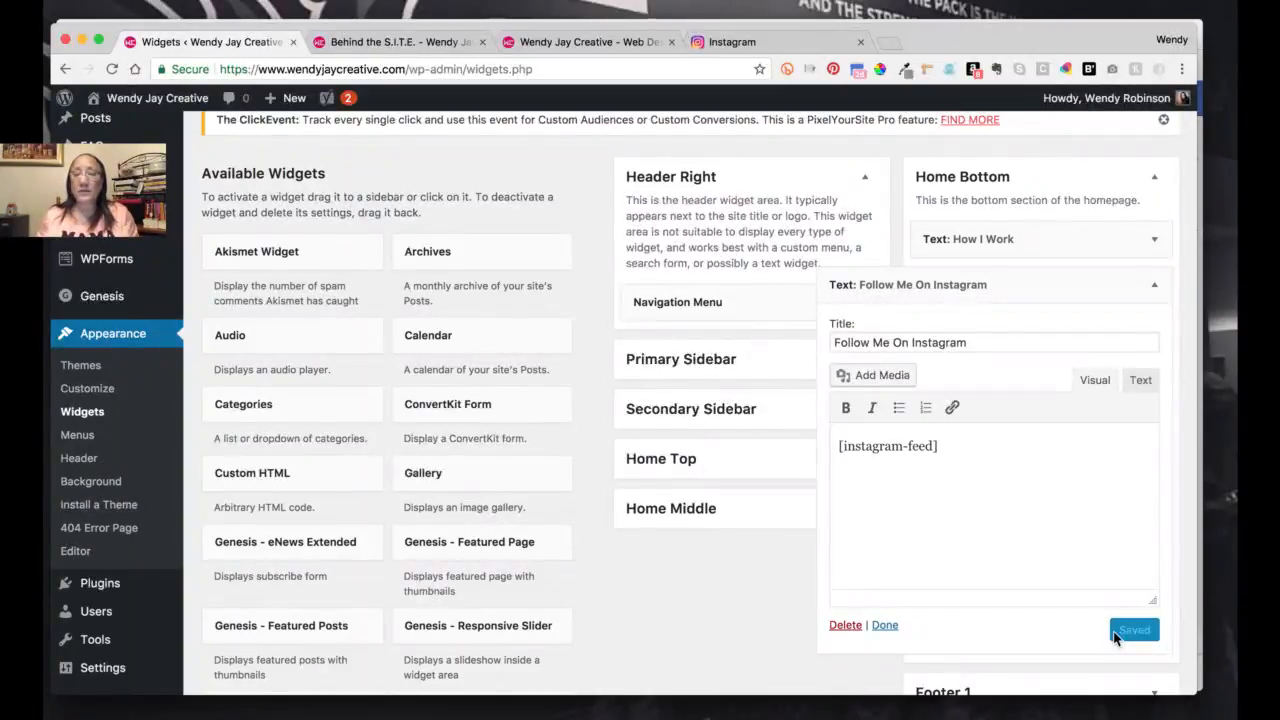
Reload the home page and look through the Instagram photo grid in the "Follow Me On Instagram" section.
left_click(575, 48)
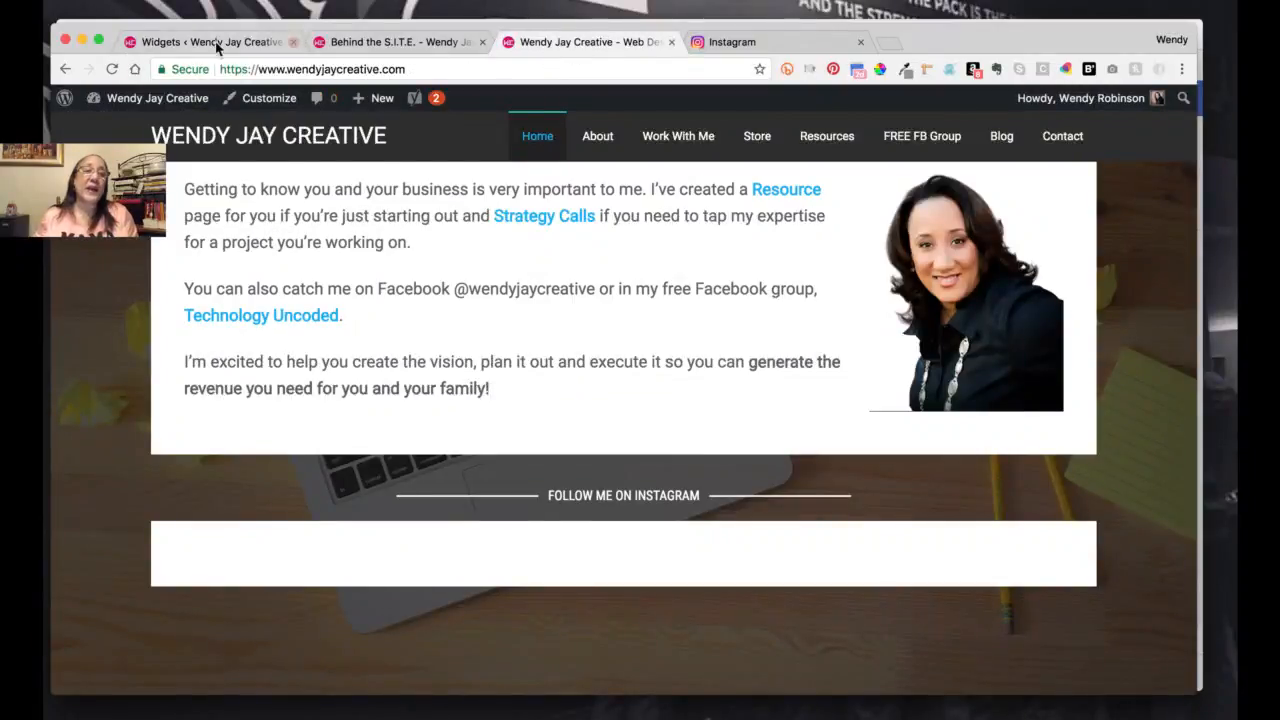
left_click(112, 69)
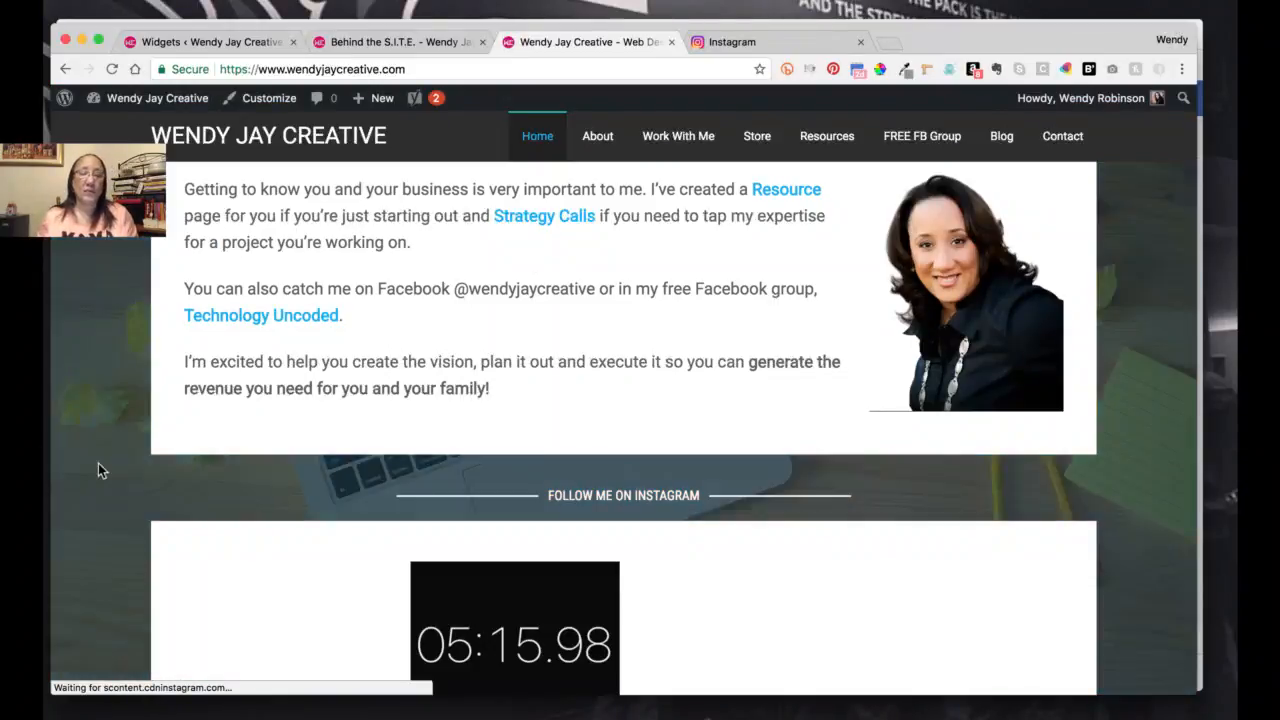
scroll(105, 467, "down", 3)
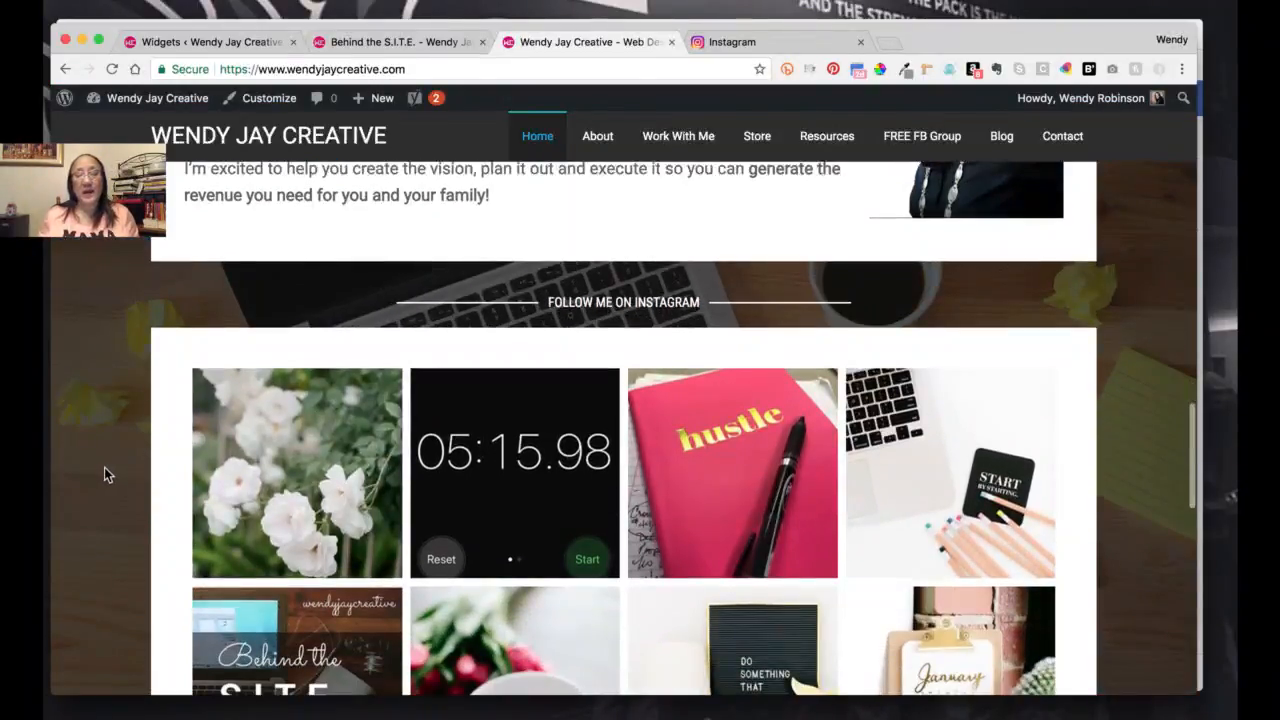
scroll(104, 467, "down", 5)
scroll(104, 468, "down", 5)
scroll(103, 468, "up", 3)
scroll(103, 468, "up", 5)
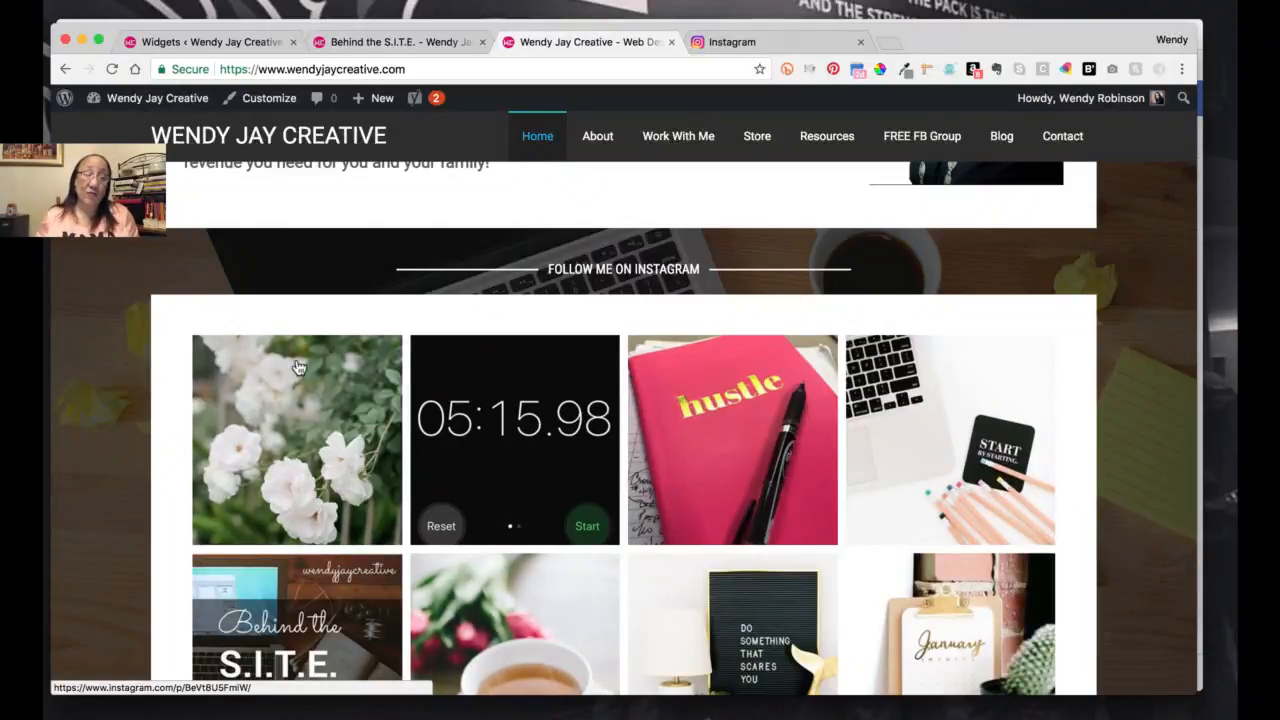
left_click(810, 712)
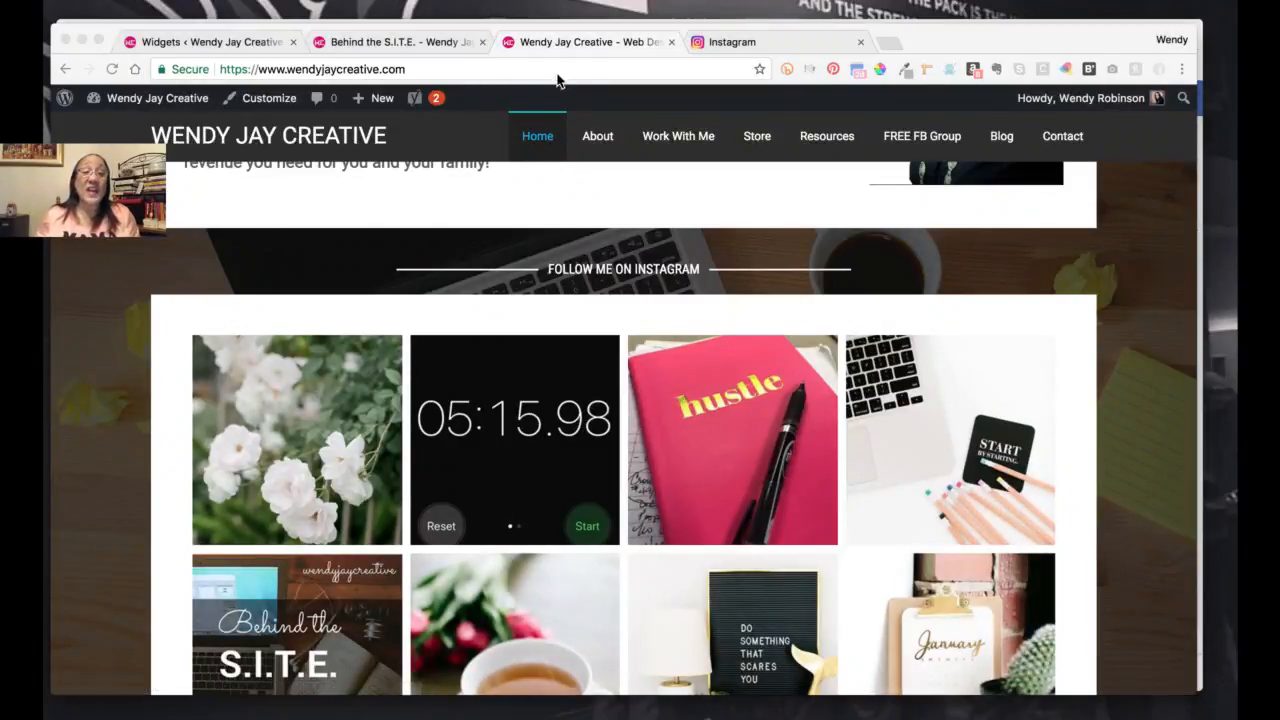